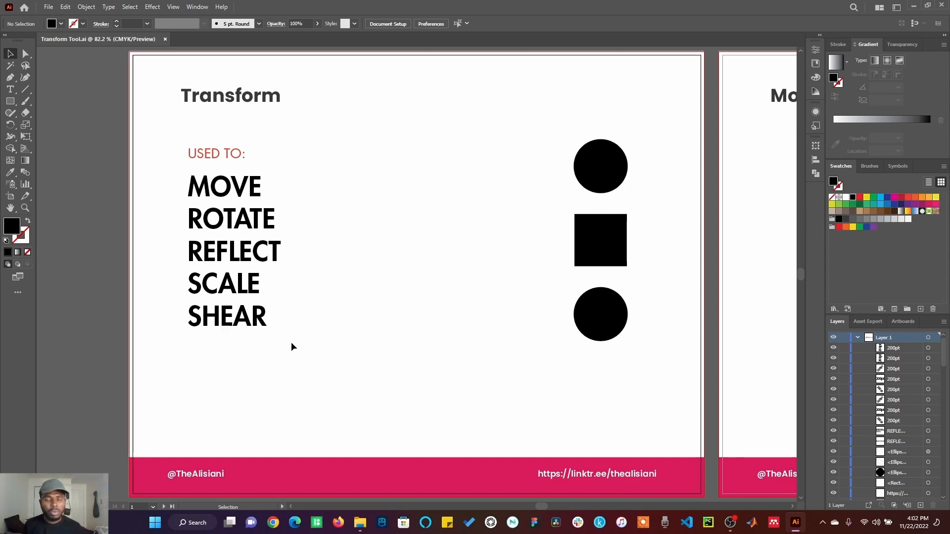
Bring the Move artboard into full view
click(739, 132)
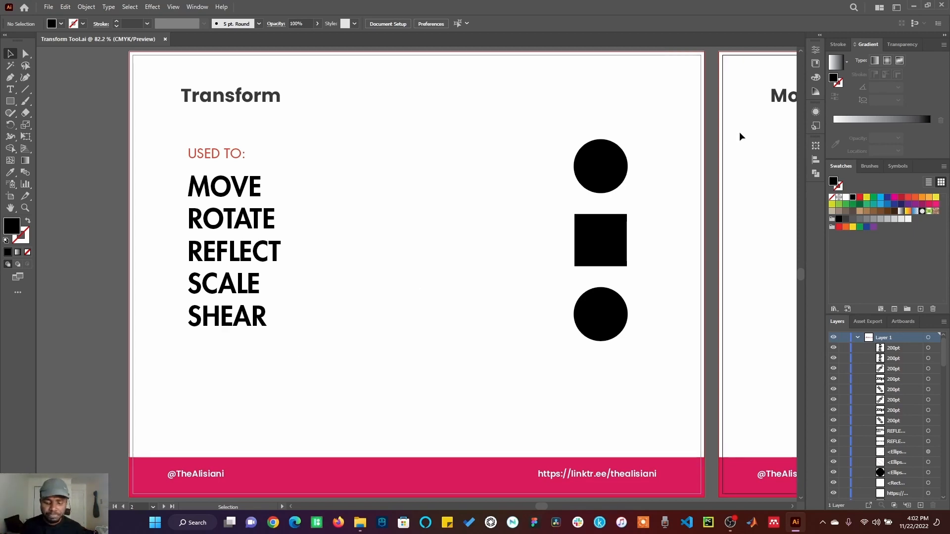
key(ctrl+0)
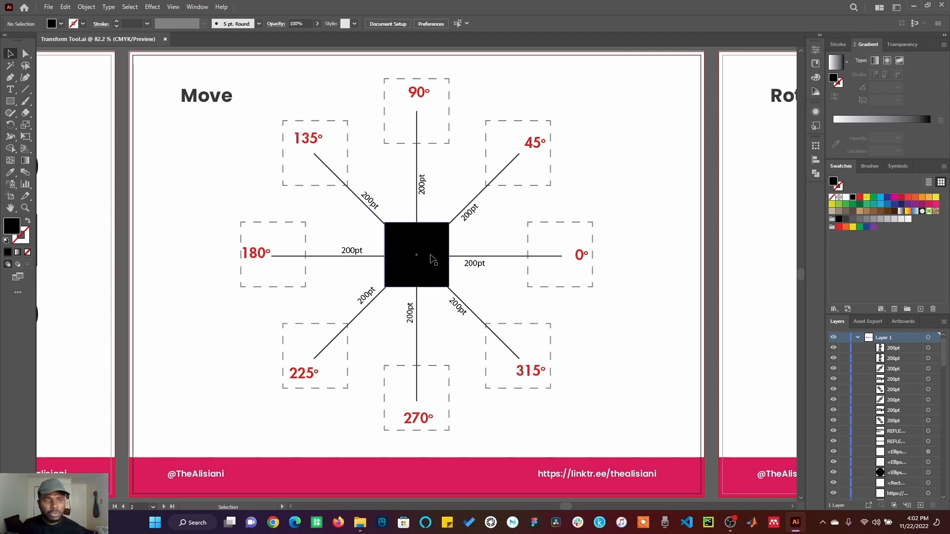
Try moving the central black square freehand toward the 0° box, and undo the move
drag(431, 240, 527, 291)
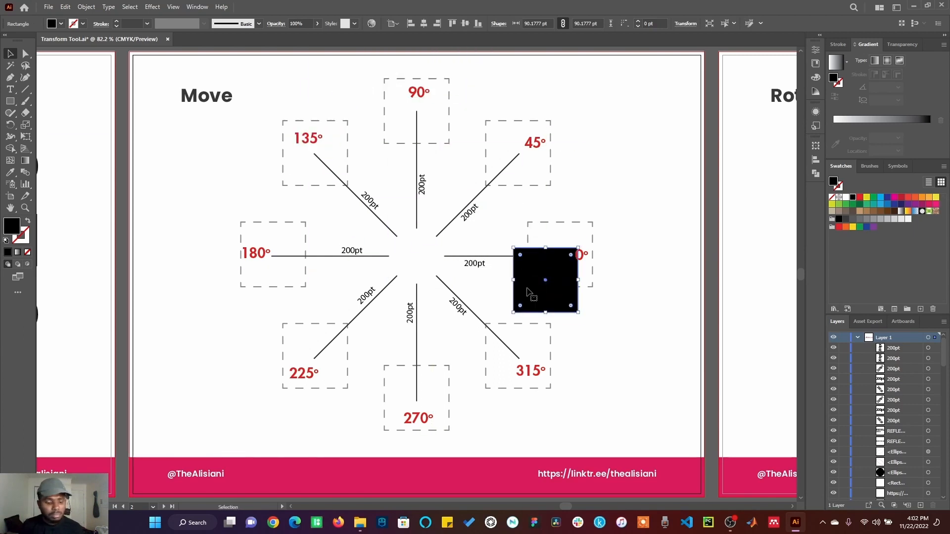
key(ctrl+z)
key(ctrl+z)
key(ctrl+z)
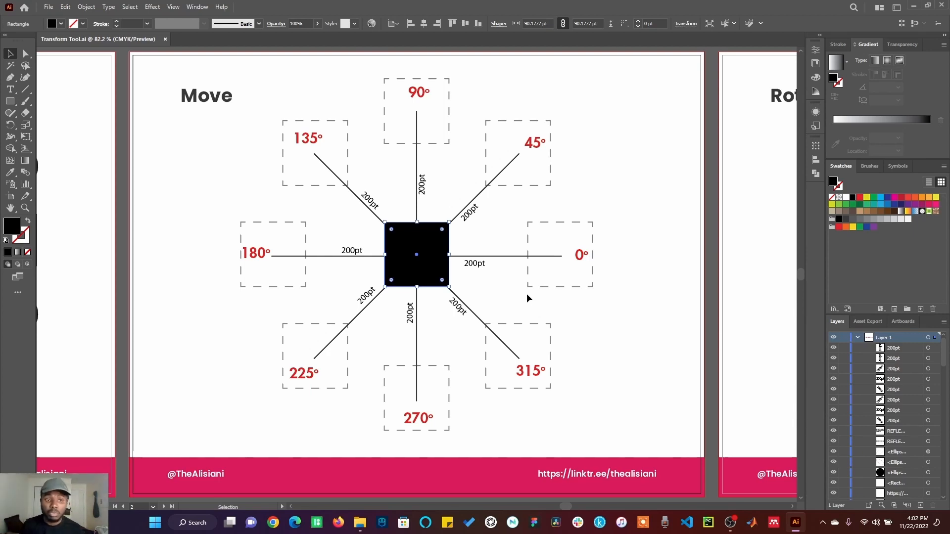
Try moving the central black square 200 pt at a 90° angle with the Move transform, and undo it
right_click(421, 254)
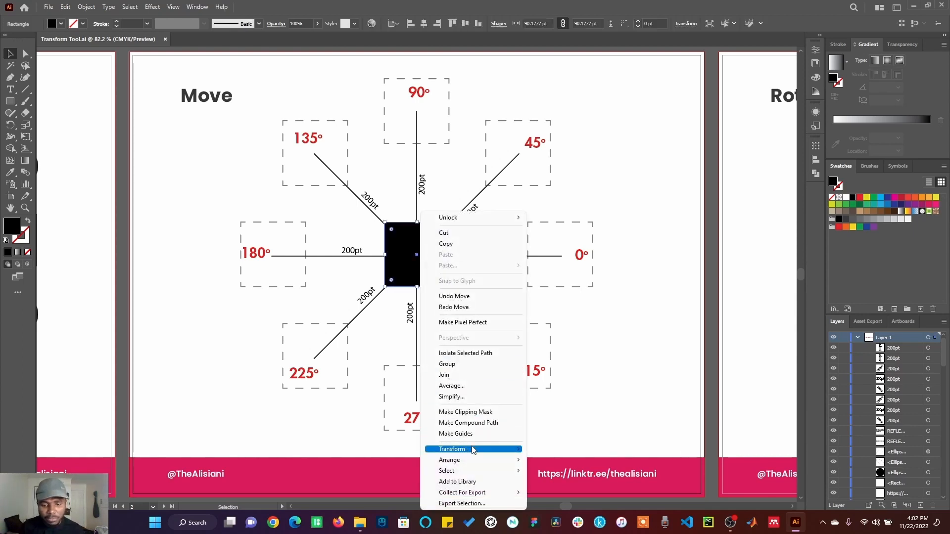
mouse_move(473, 450)
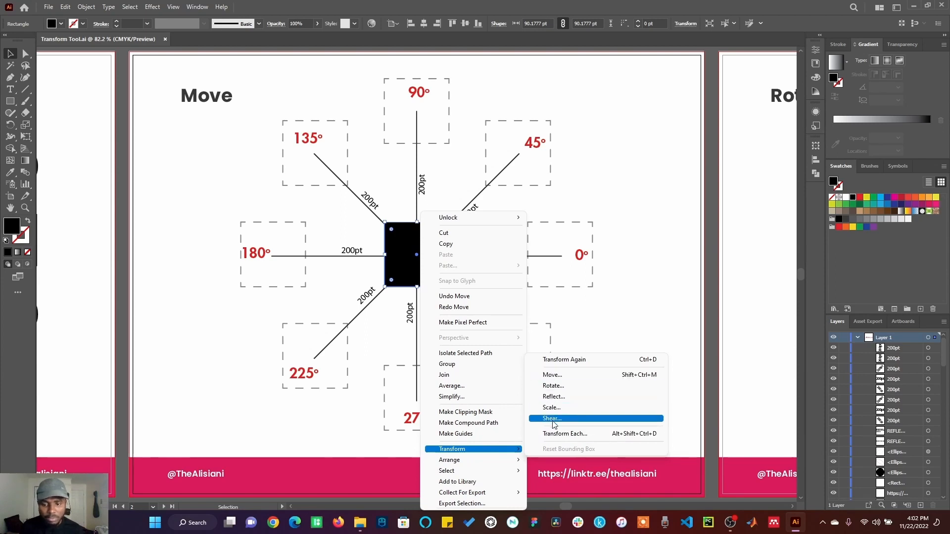
click(84, 8)
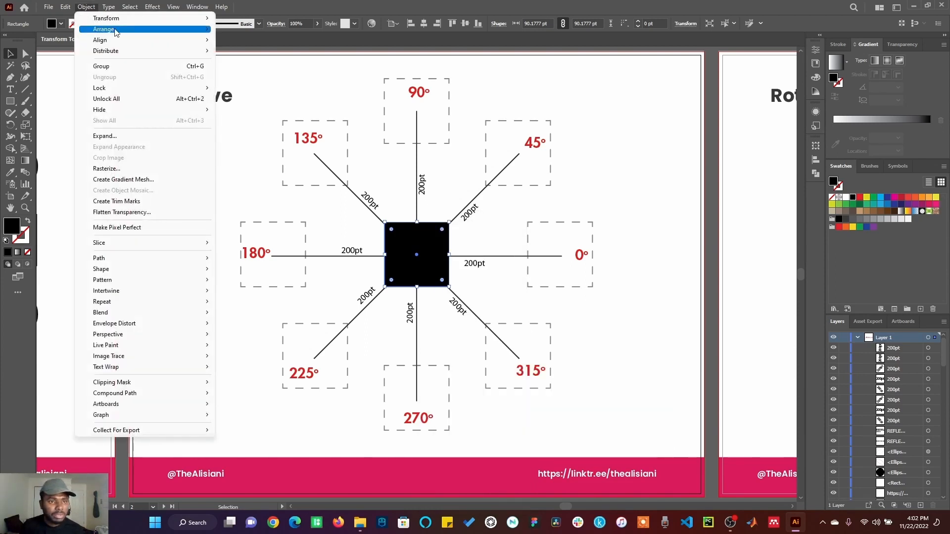
mouse_move(163, 19)
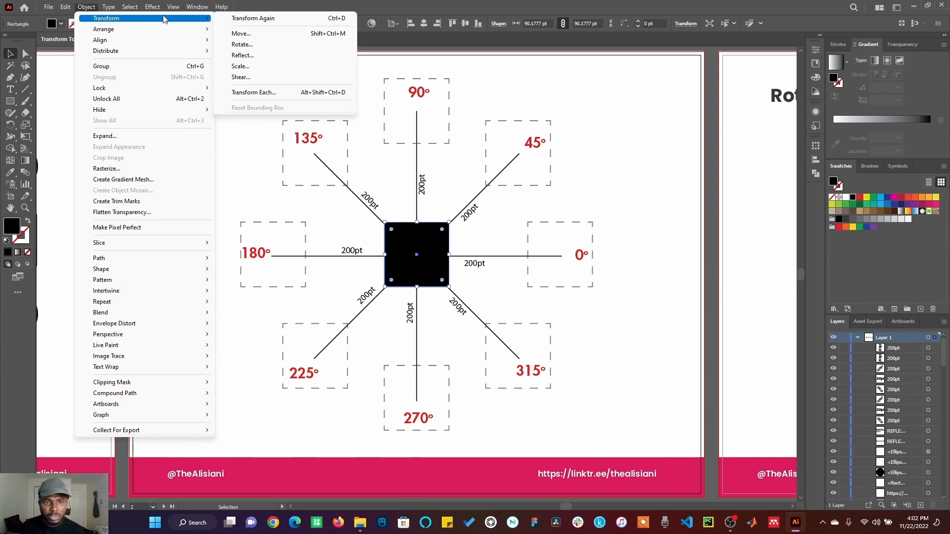
click(241, 34)
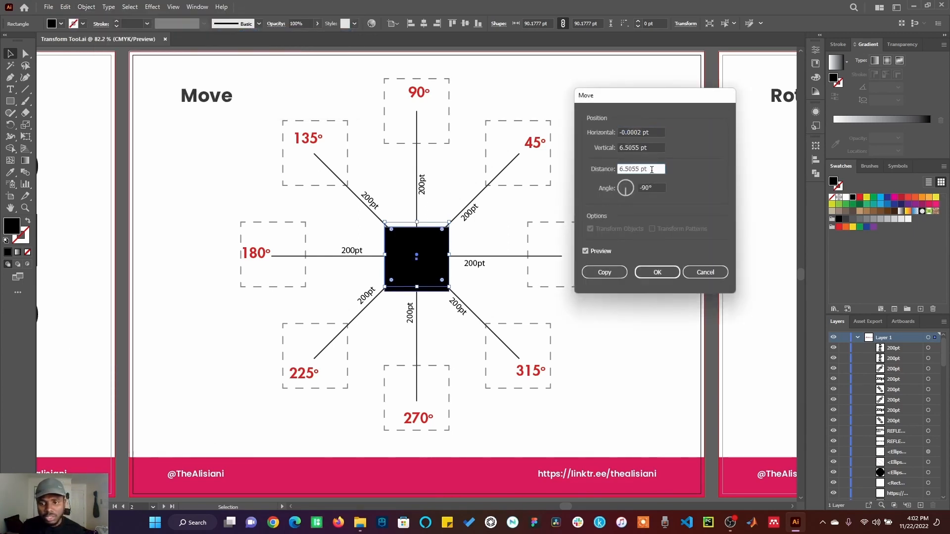
click(643, 169)
text(200)
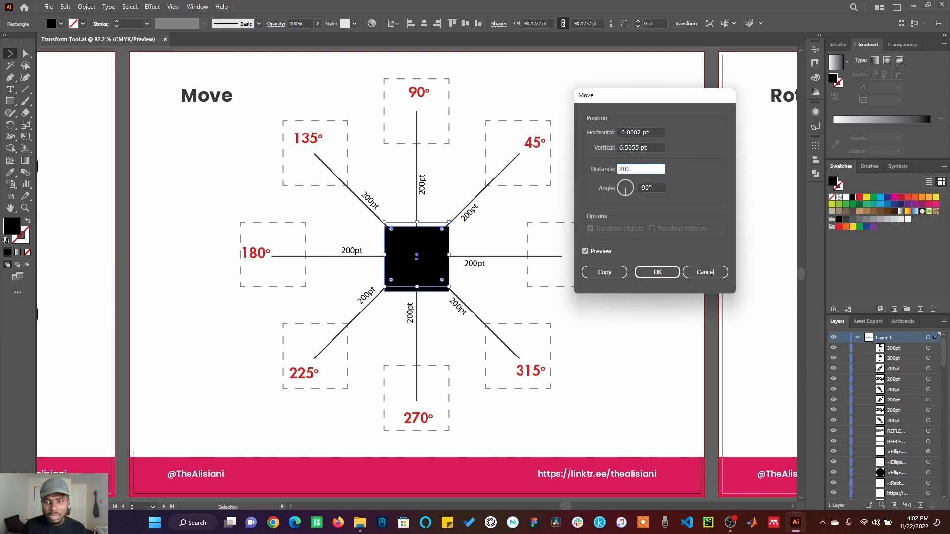
click(655, 187)
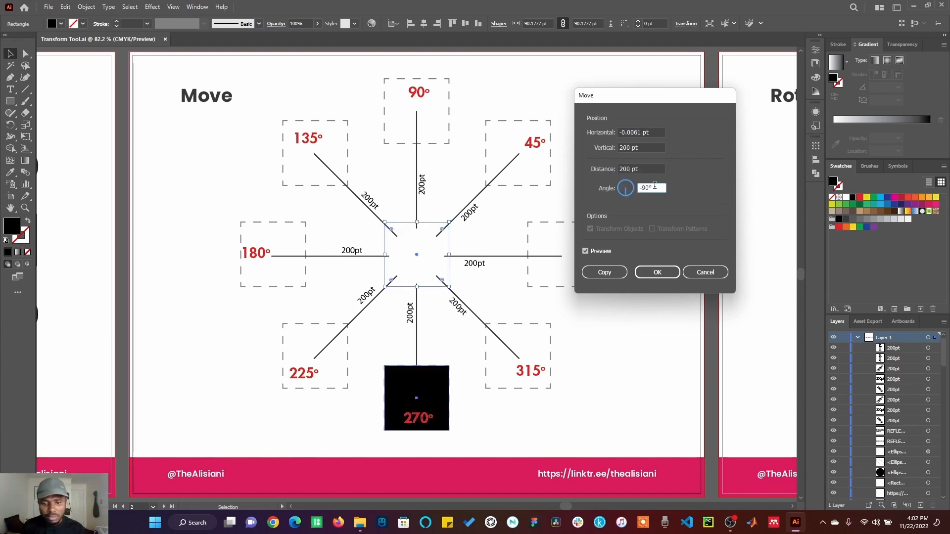
drag(659, 187, 630, 188)
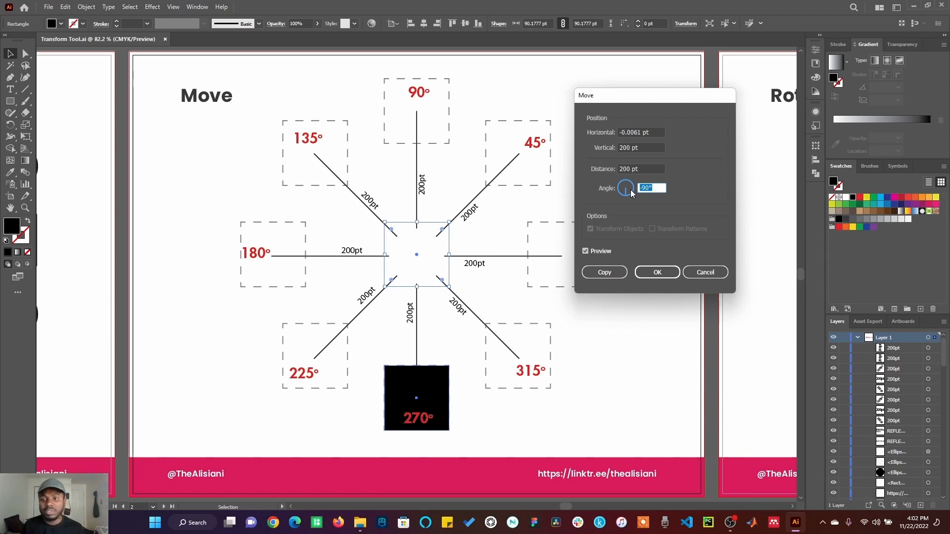
text(90)
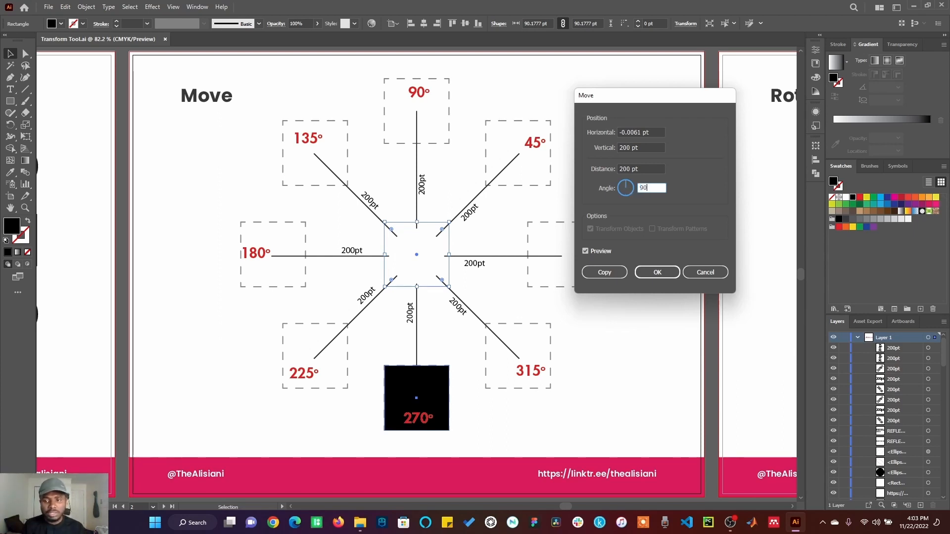
click(656, 274)
key(ctrl+z)
Use the Move transform to copy the central square a distance of 200 pt at a 90° angle
right_click(424, 213)
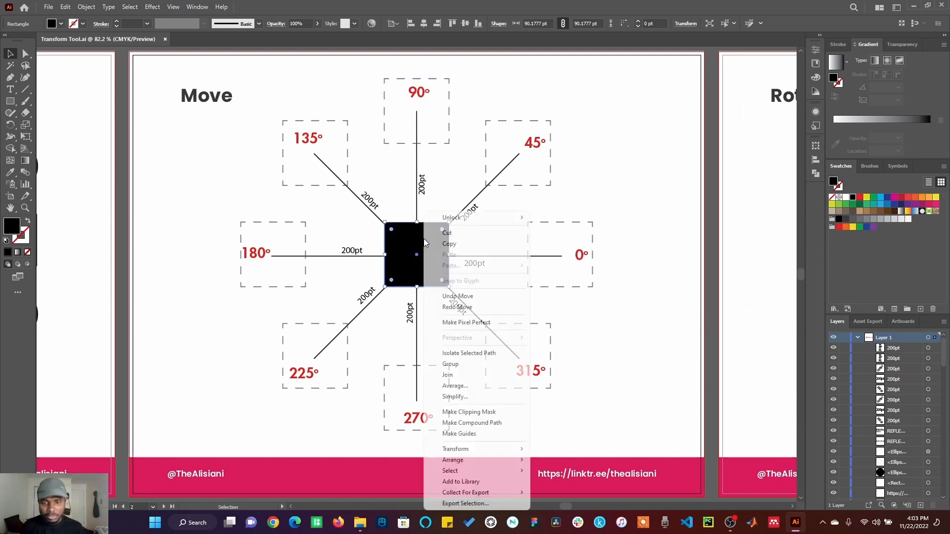
mouse_move(506, 452)
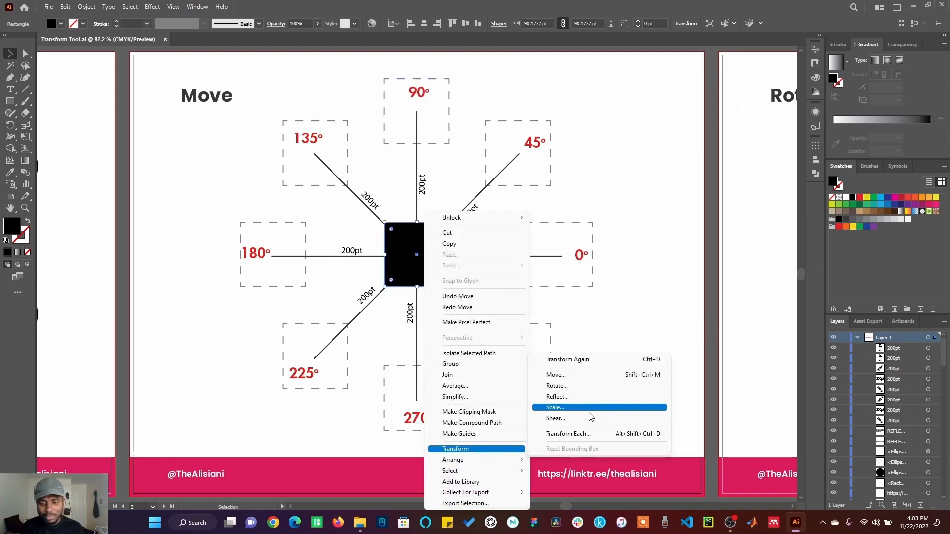
click(560, 377)
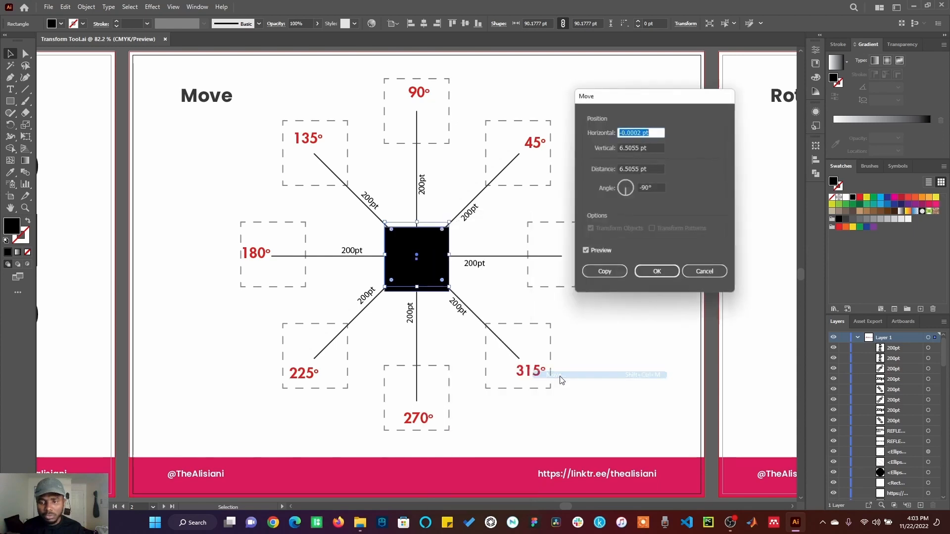
drag(656, 168, 613, 170)
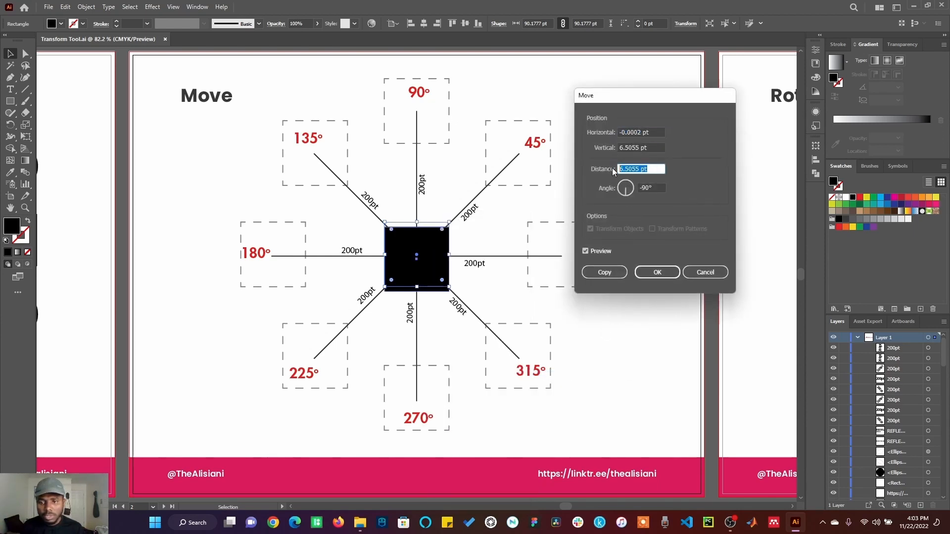
text(200)
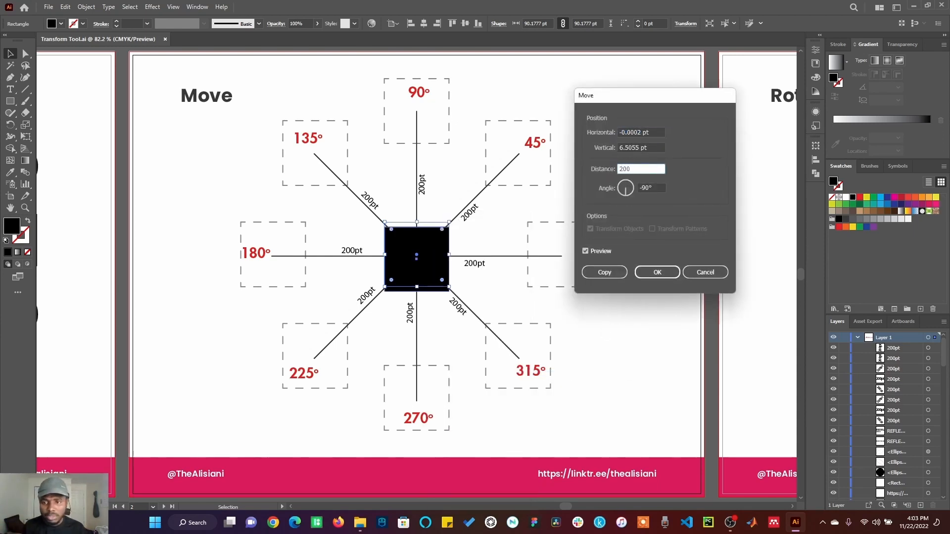
key(Tab)
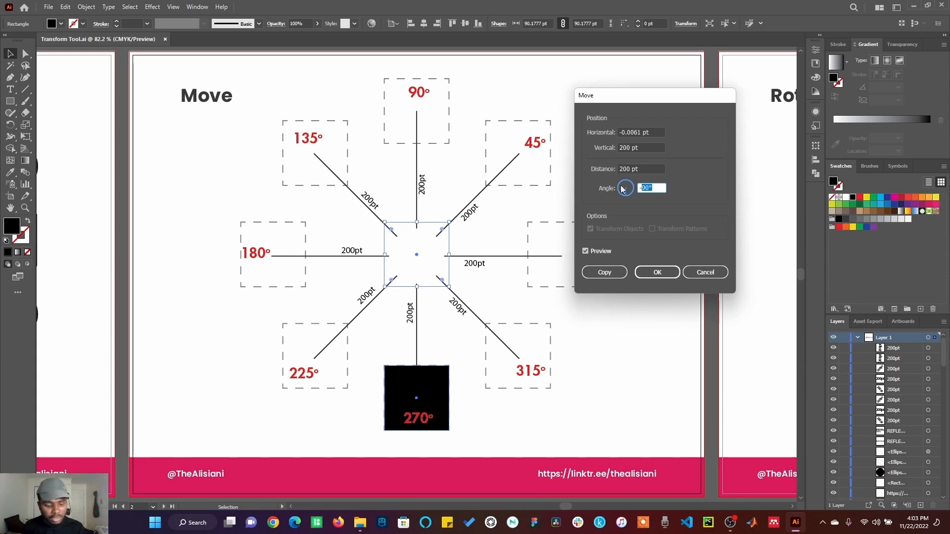
text(-)
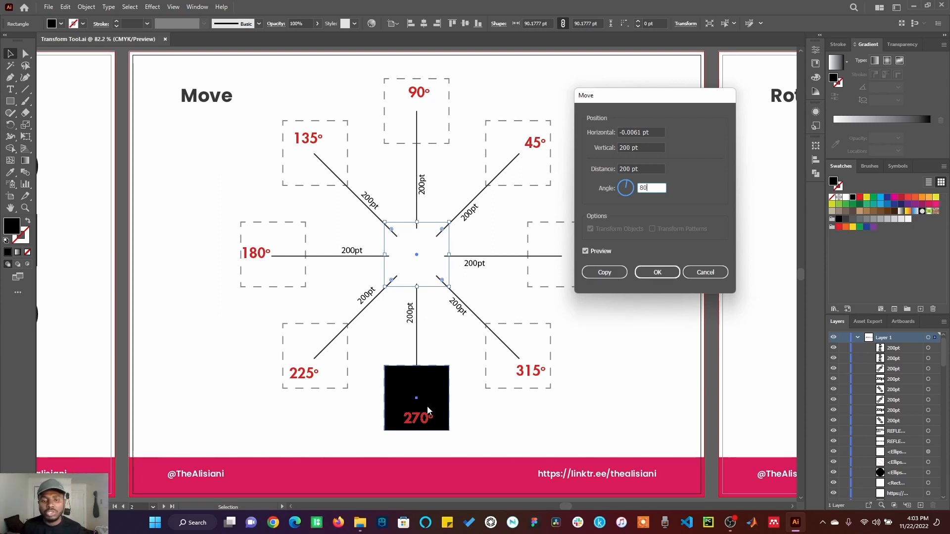
key(shift+Tab)
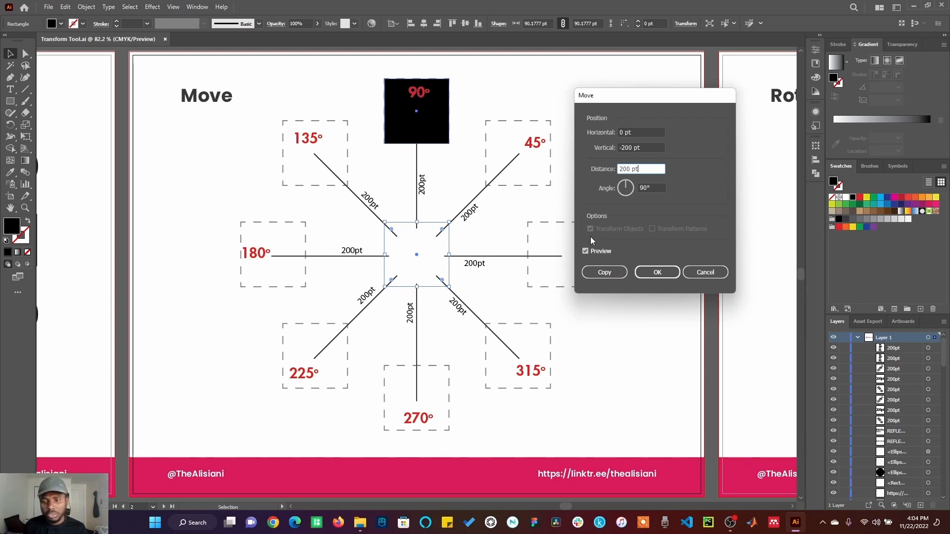
click(617, 273)
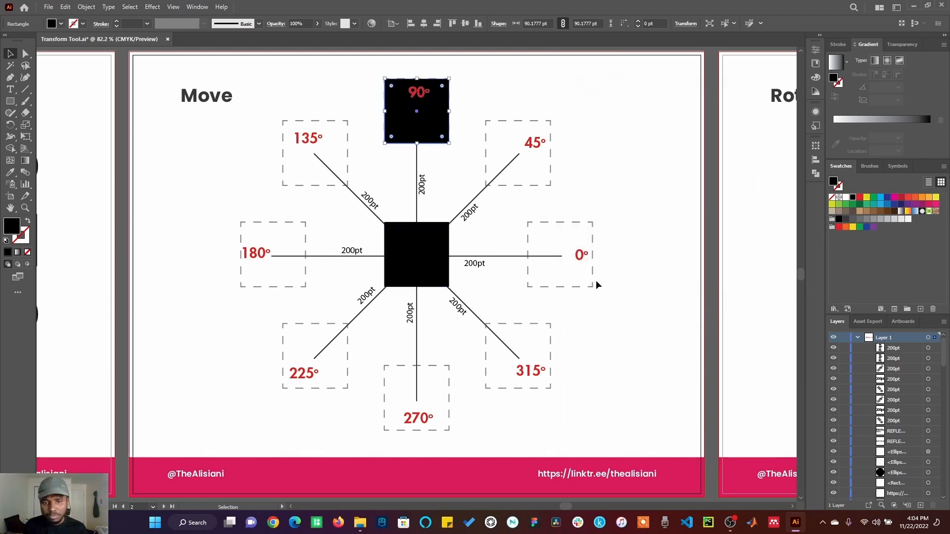
Place a copy of the central square 200 pt away at a 270° angle using the Move transform
right_click(420, 234)
mouse_move(464, 449)
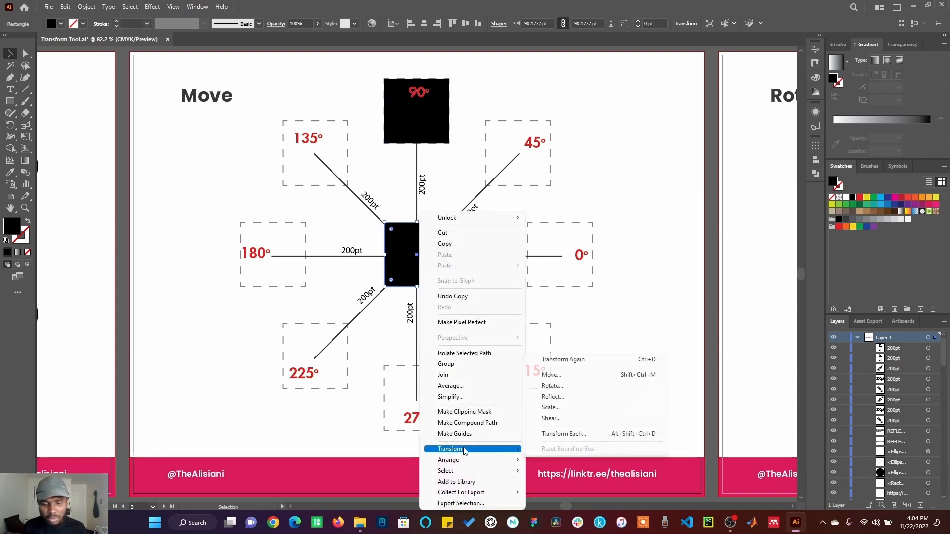
click(559, 375)
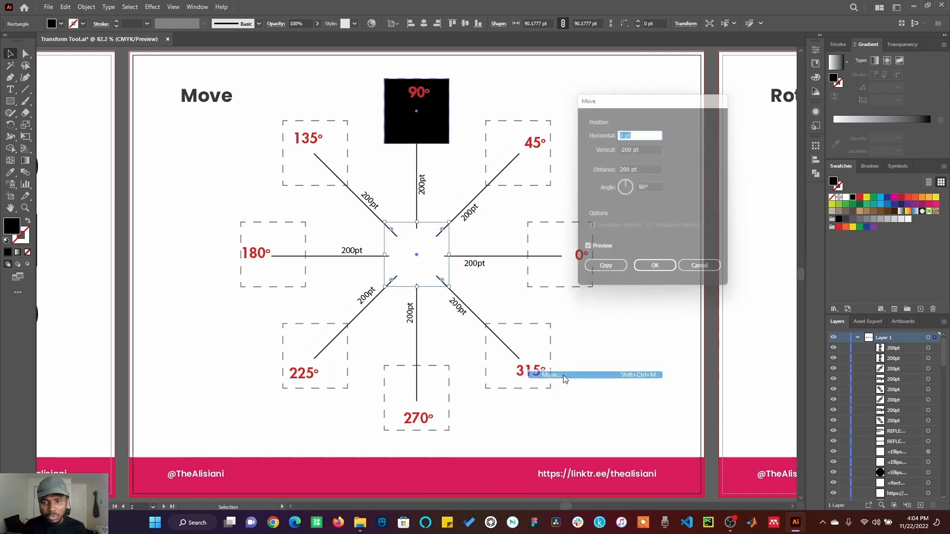
click(650, 188)
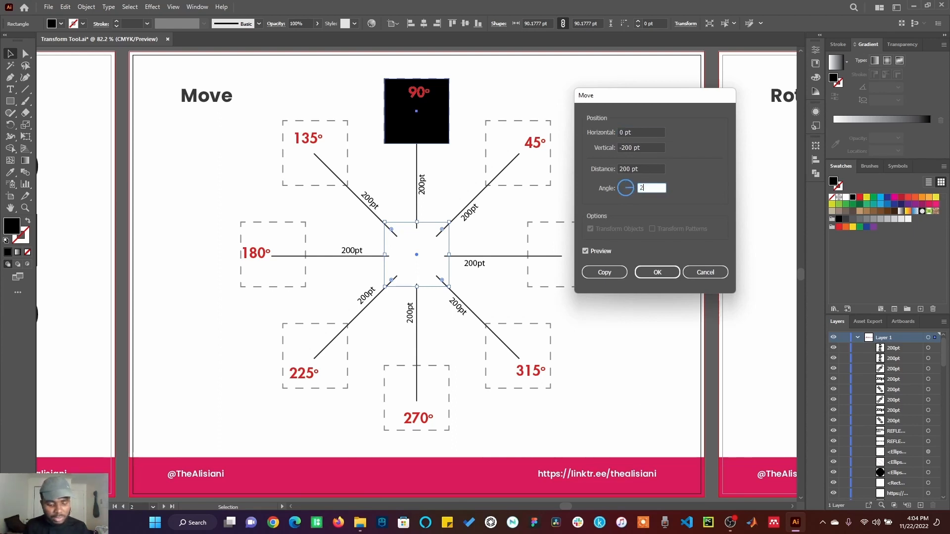
text(270)
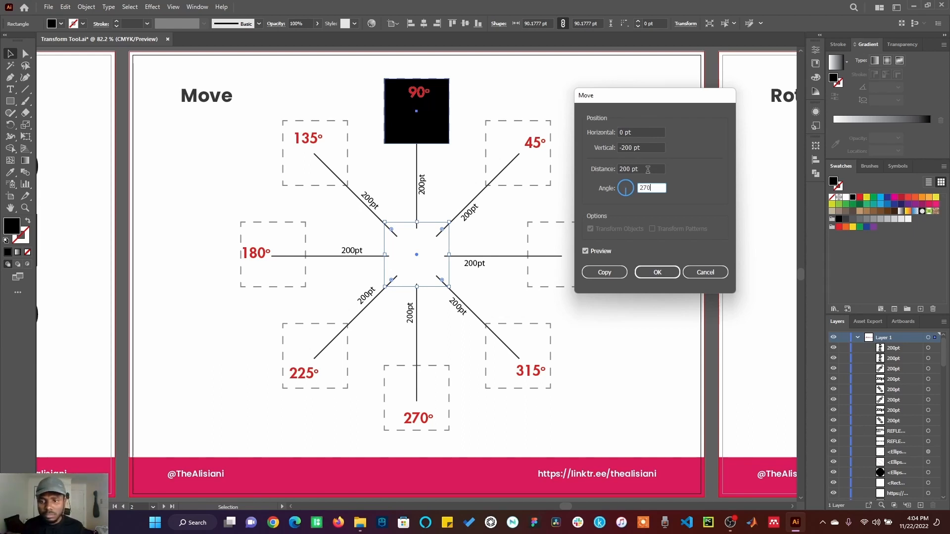
key(Tab)
click(605, 272)
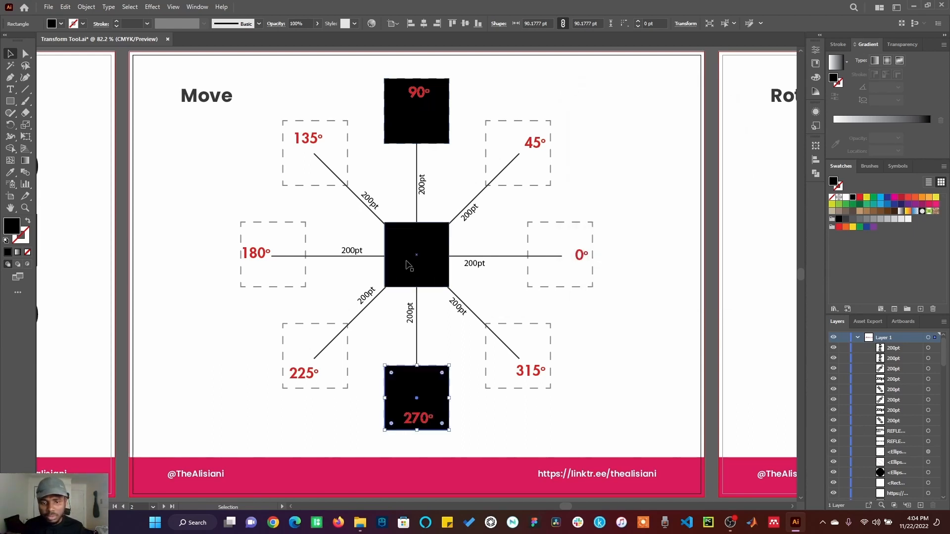
Place a copy of the central square 200 pt away at a 180° angle using the Move transform
right_click(428, 260)
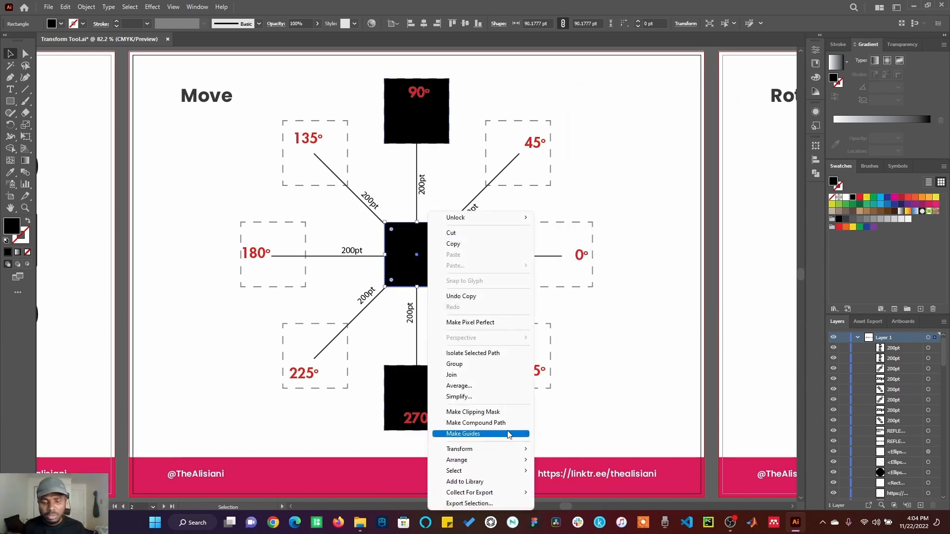
mouse_move(514, 449)
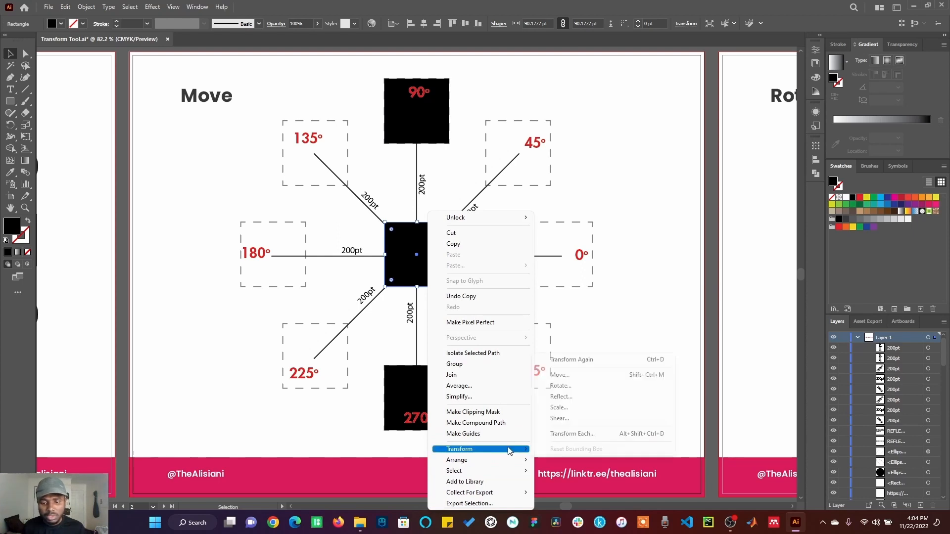
click(571, 377)
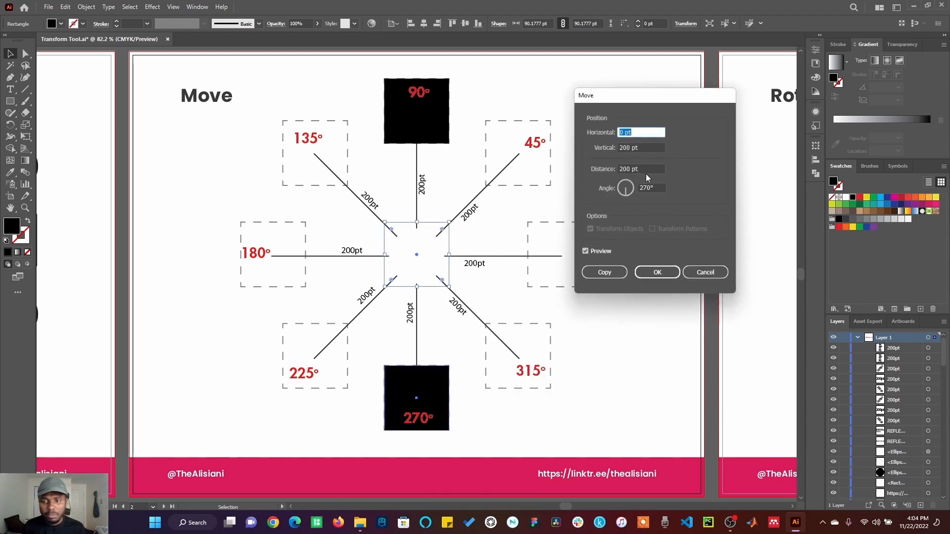
click(626, 190)
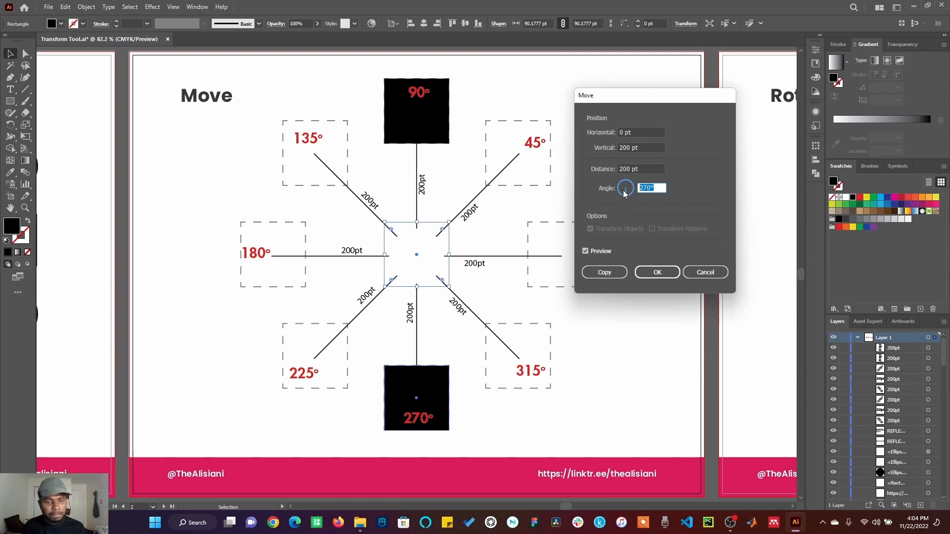
text(180)
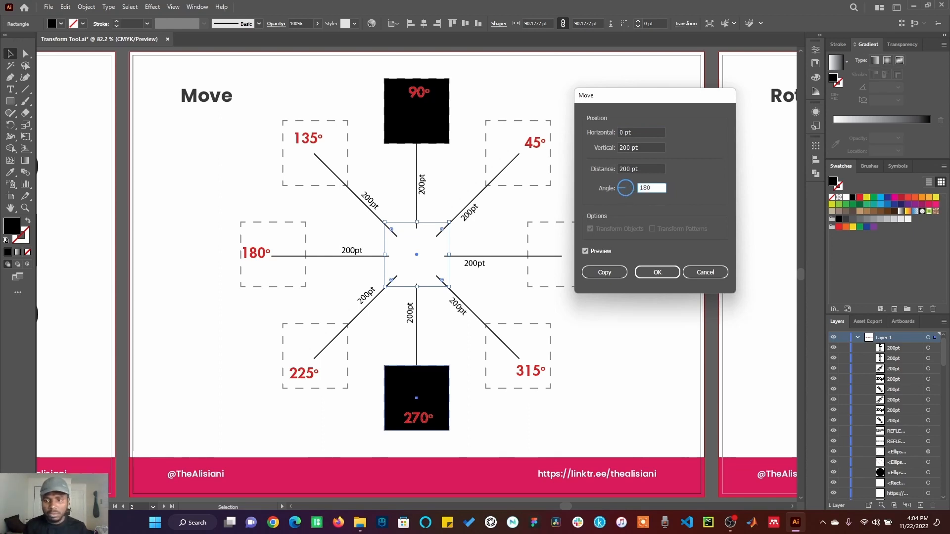
click(605, 272)
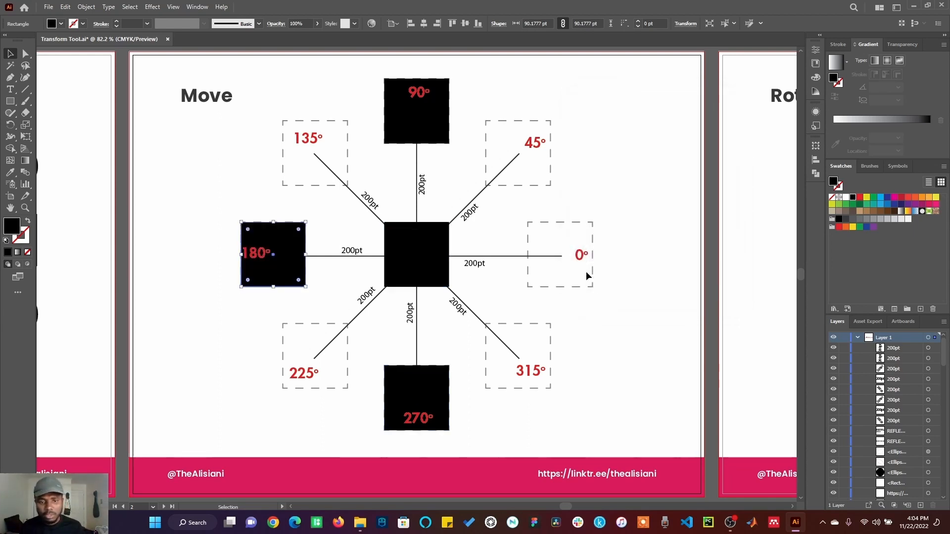
Place a copy of the central square 200 pt away at a 360° angle using the Move transform, and deselect it
click(439, 254)
right_click(440, 254)
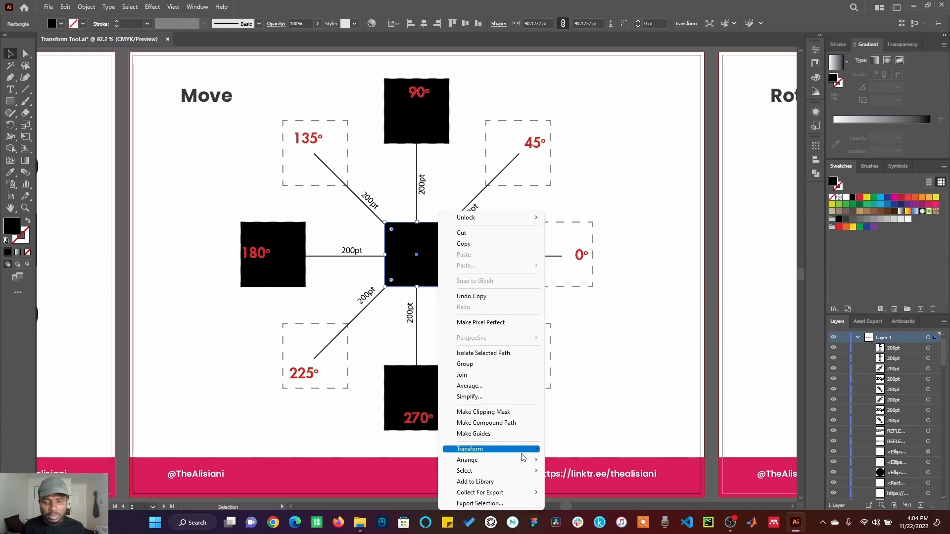
mouse_move(523, 457)
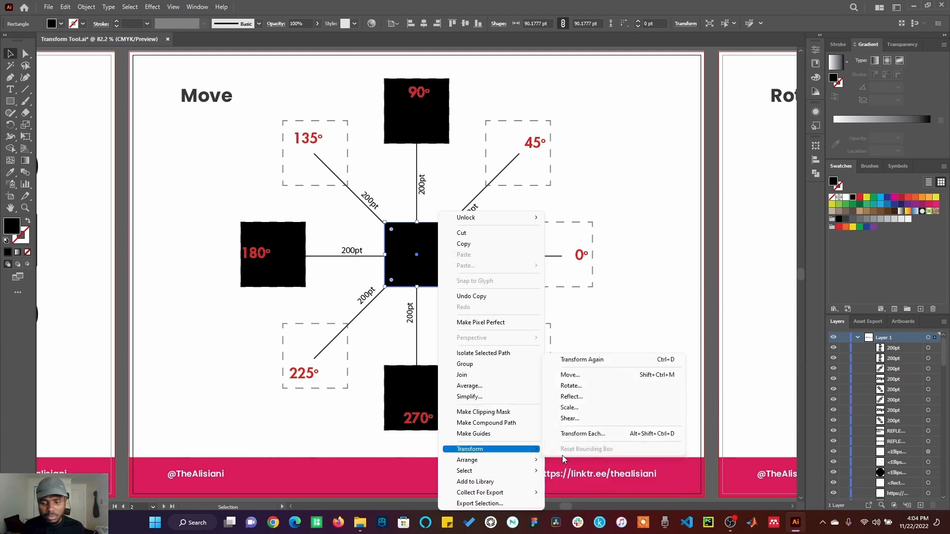
click(578, 377)
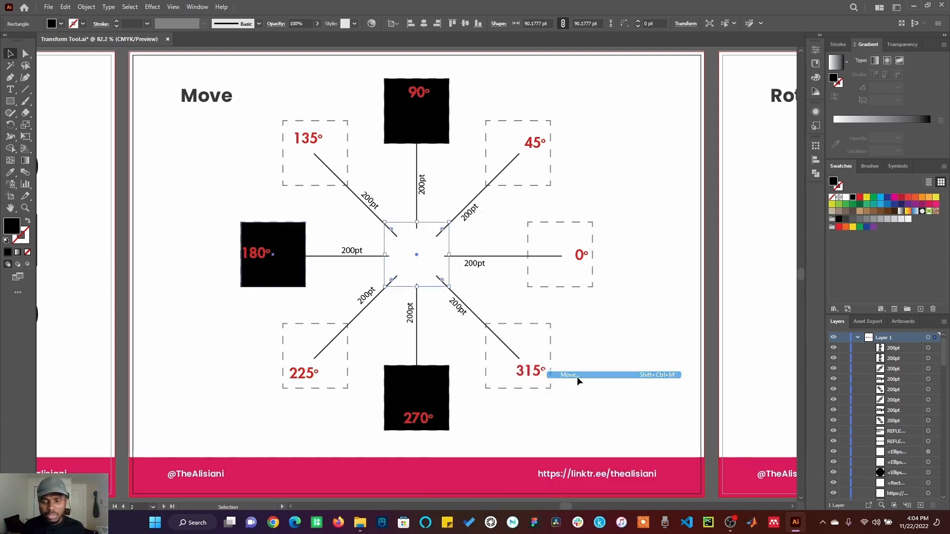
double_click(654, 191)
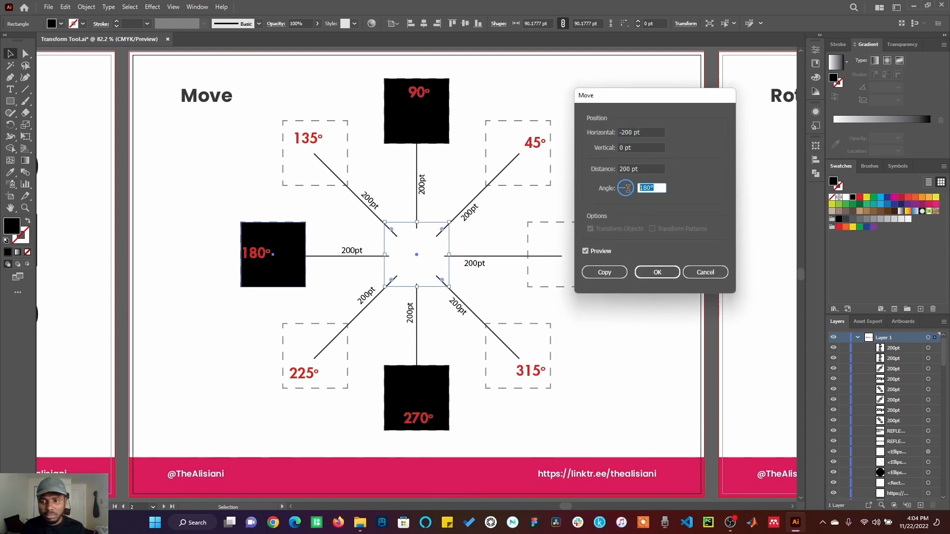
text(0)
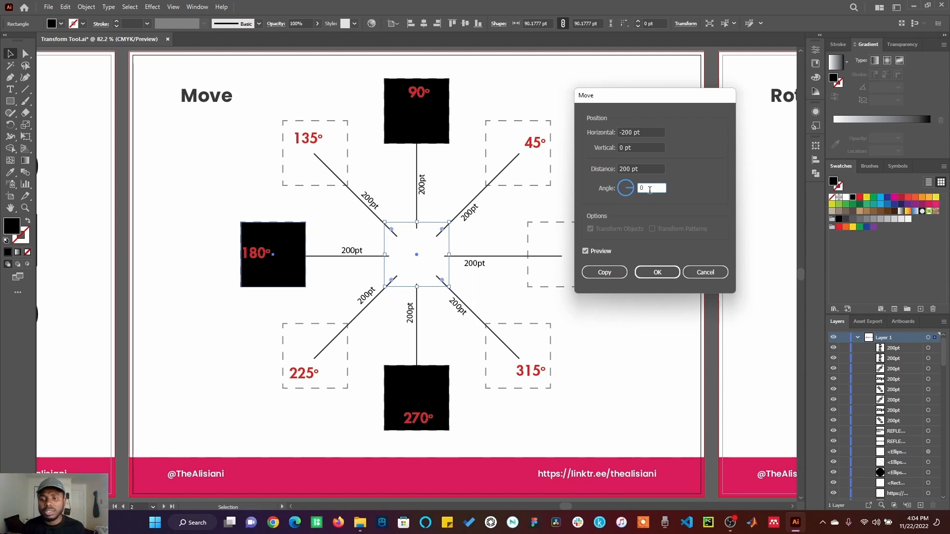
key(BackSpace)
text(36)
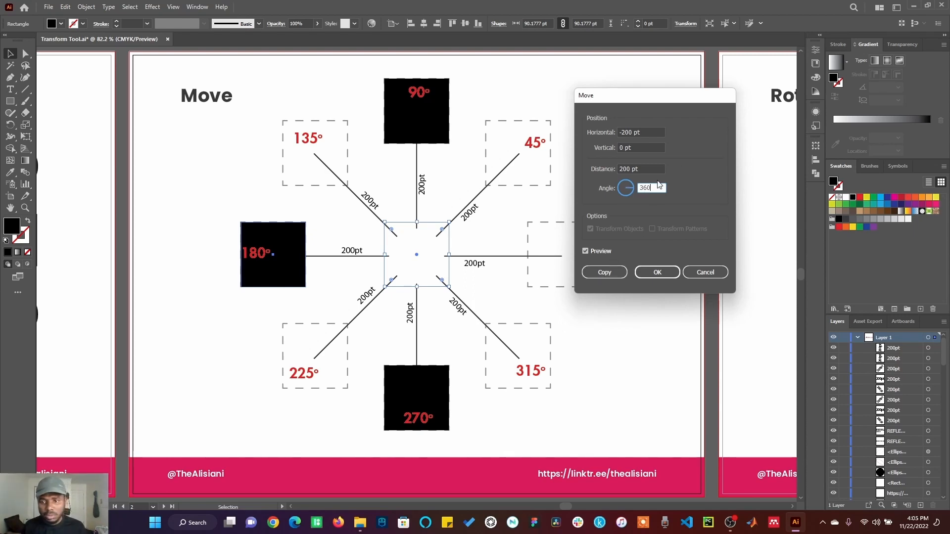
click(643, 168)
click(615, 274)
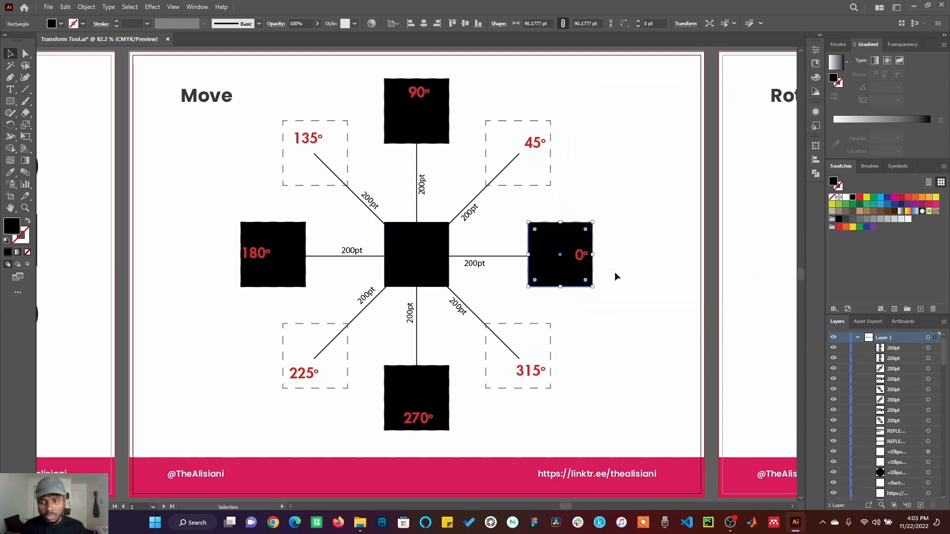
click(643, 259)
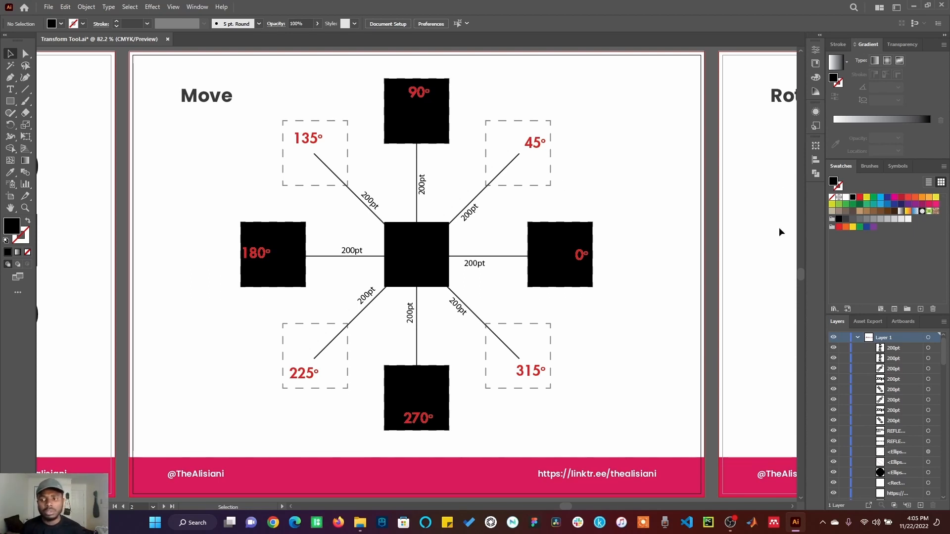
Go to the Rotate artboard and select the blue circle together with the red rectangle
key(Page_Down)
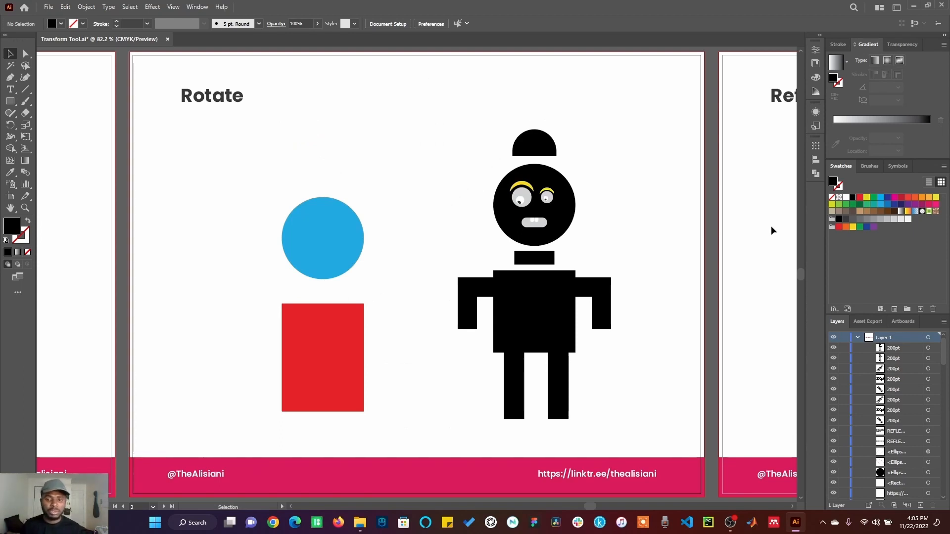
click(343, 226)
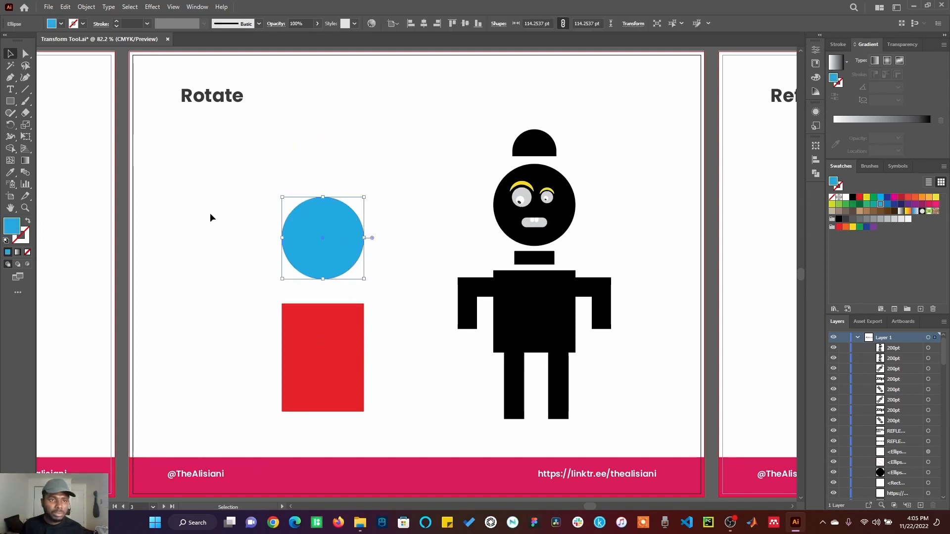
shift+click(325, 342)
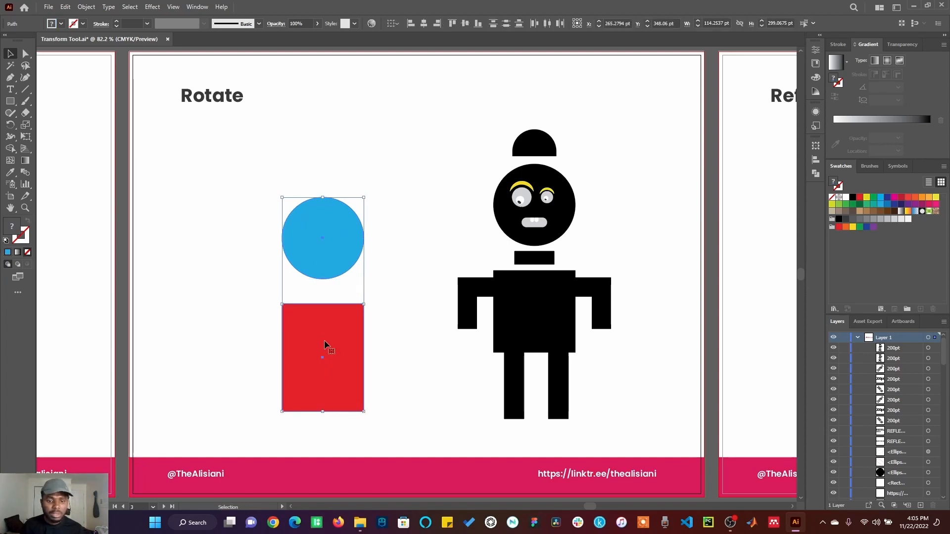
Try creating a copy of the circle and rectangle rotated by 90° with the Rotate transform, and undo it
right_click(324, 340)
mouse_move(351, 284)
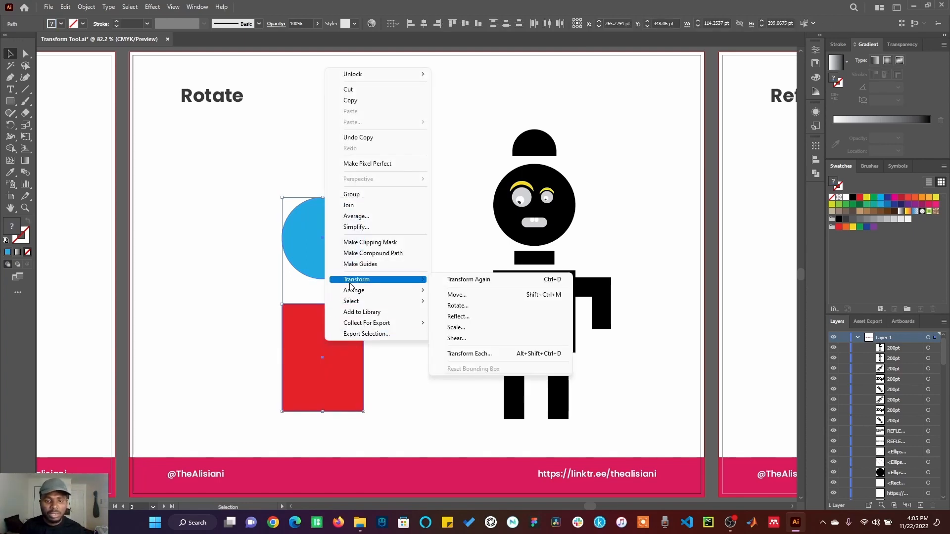
click(458, 306)
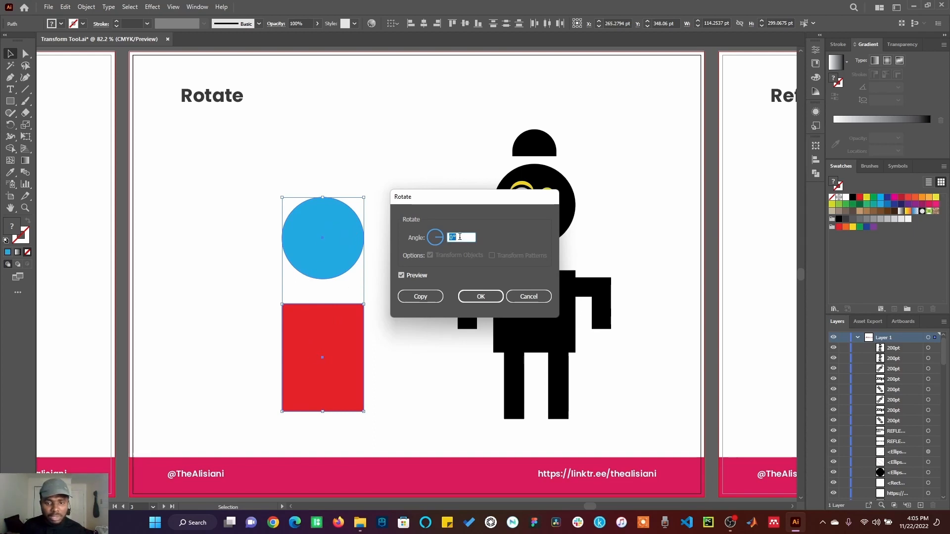
text(90)
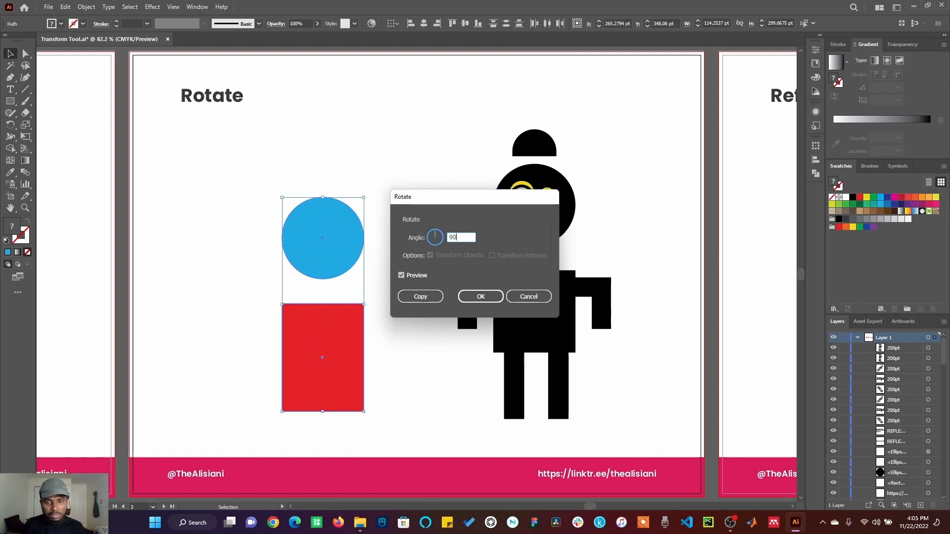
click(427, 299)
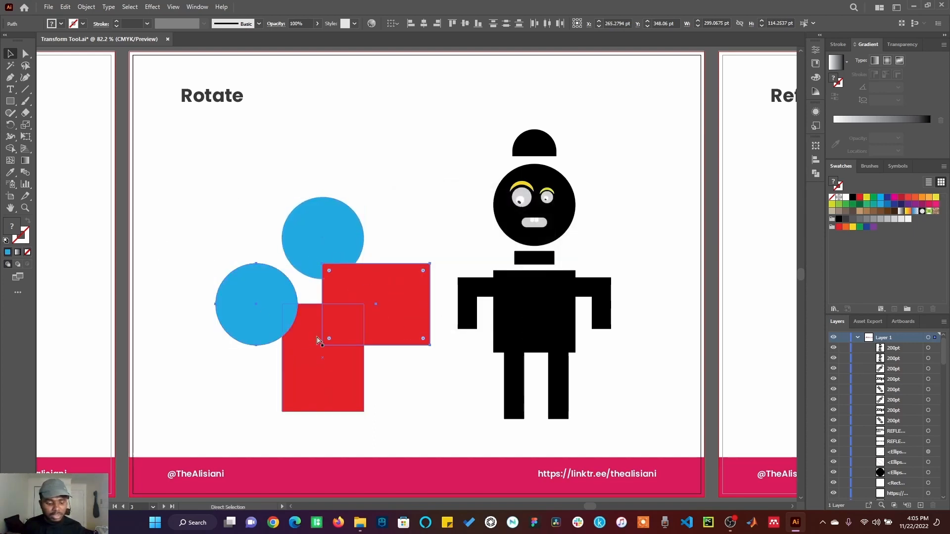
key(ctrl+z)
Try creating a copy of the circle and rectangle rotated by 45° with the Rotate transform, and undo it
right_click(336, 327)
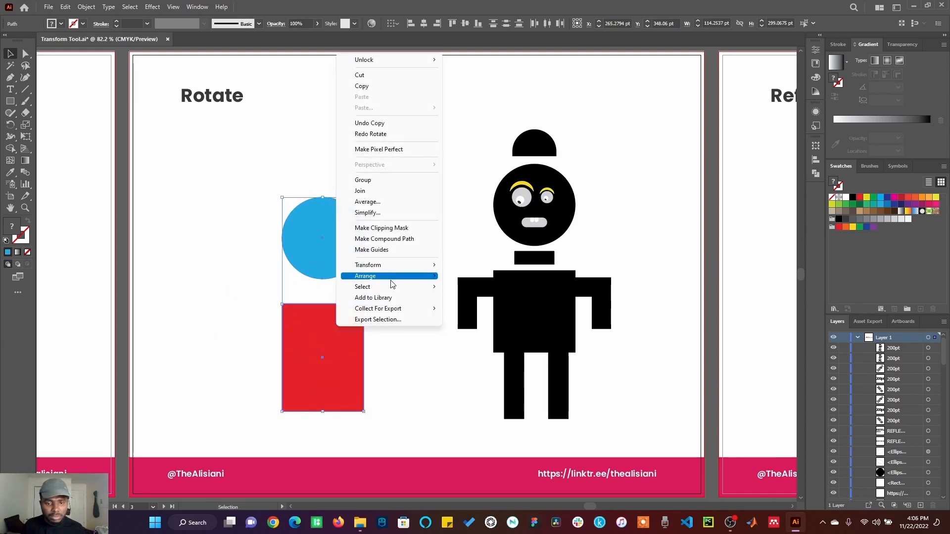
mouse_move(396, 275)
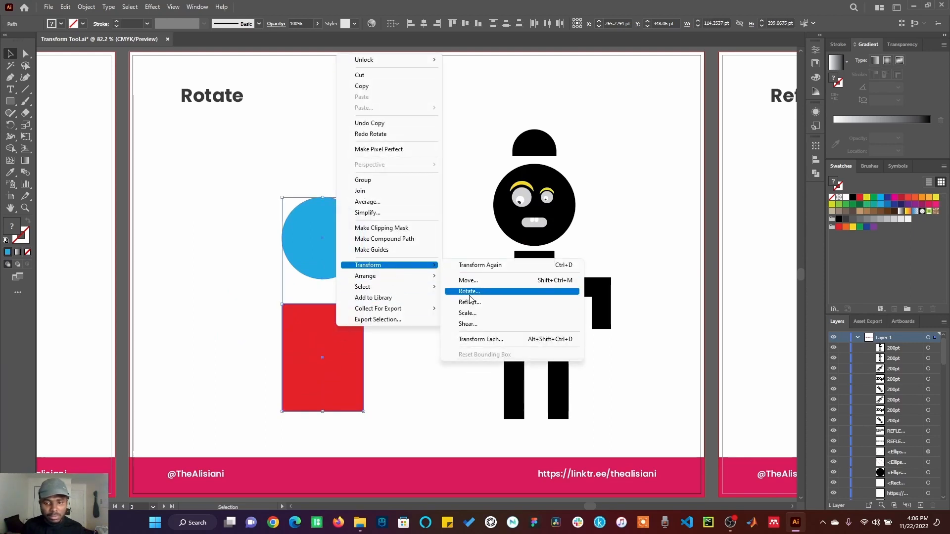
click(470, 293)
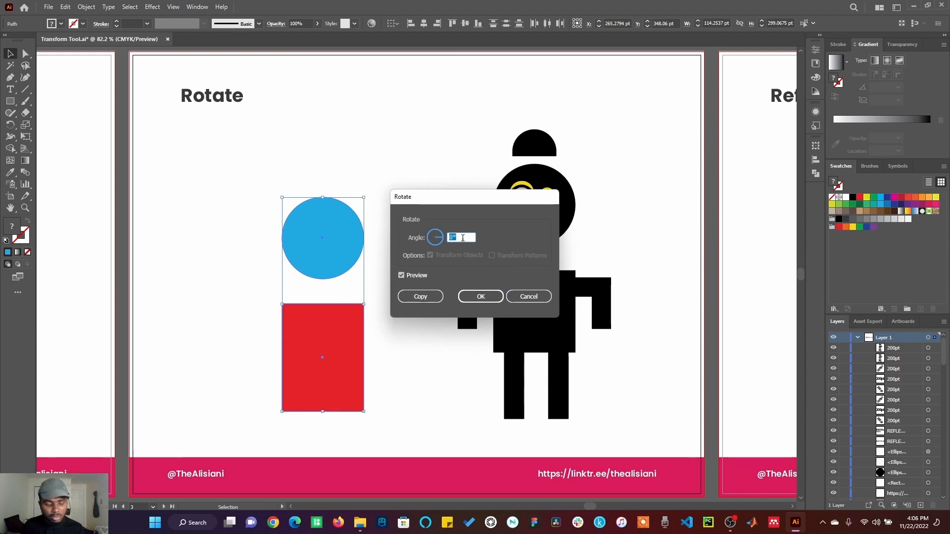
text(45)
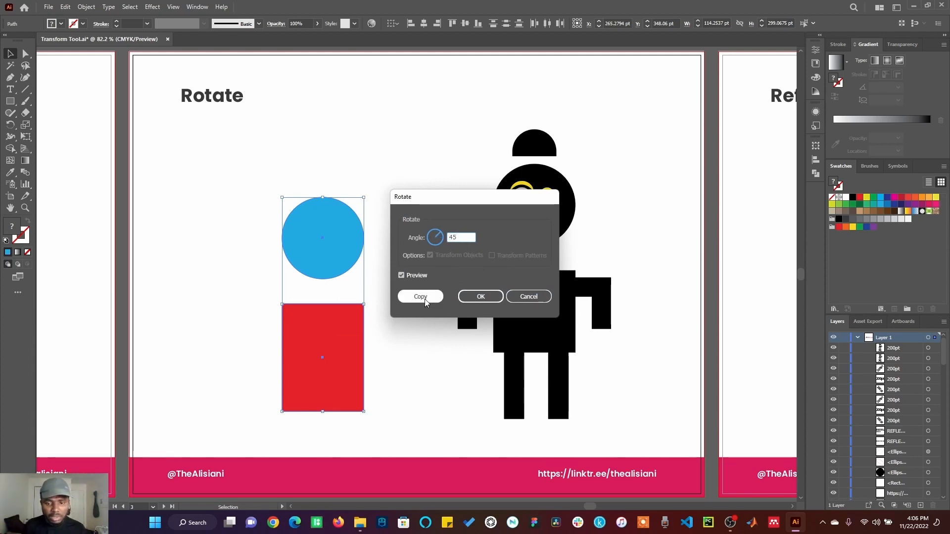
click(424, 299)
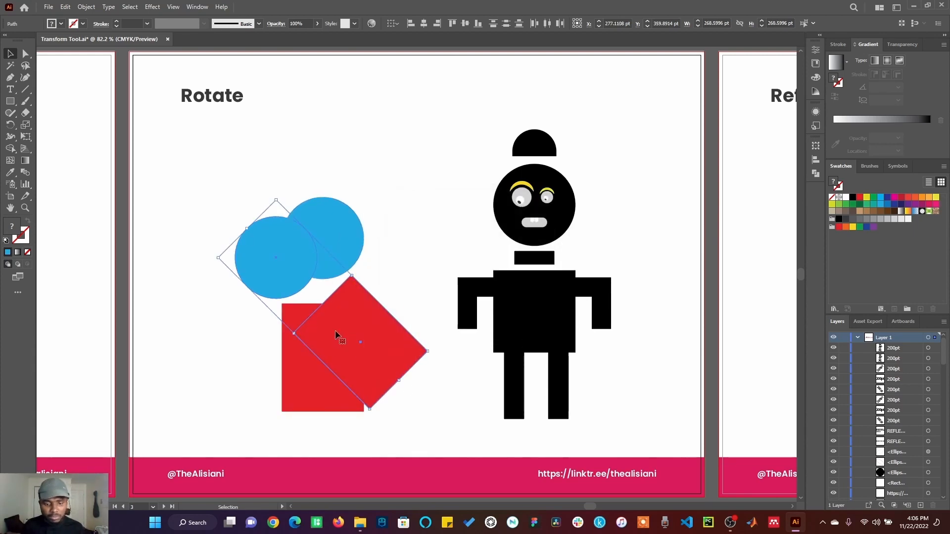
key(ctrl+z)
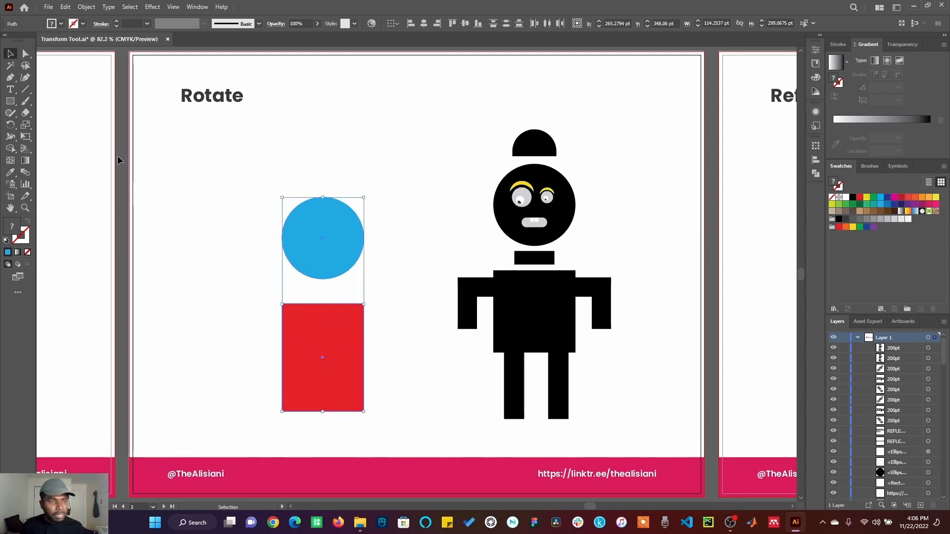
Try rotating both shapes freehand with the Rotate tool around the midpoint of the rectangle's upper edge, and undo it
click(10, 126)
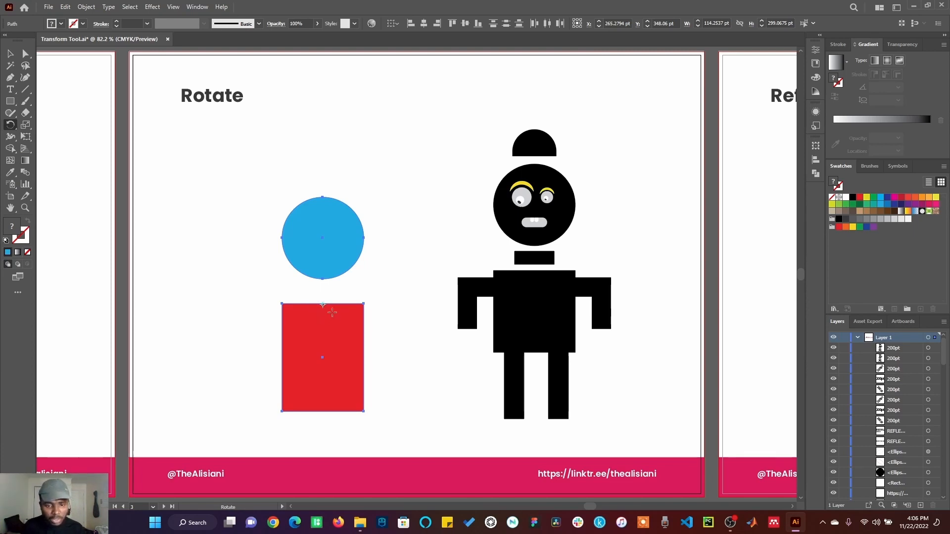
drag(323, 306, 256, 251)
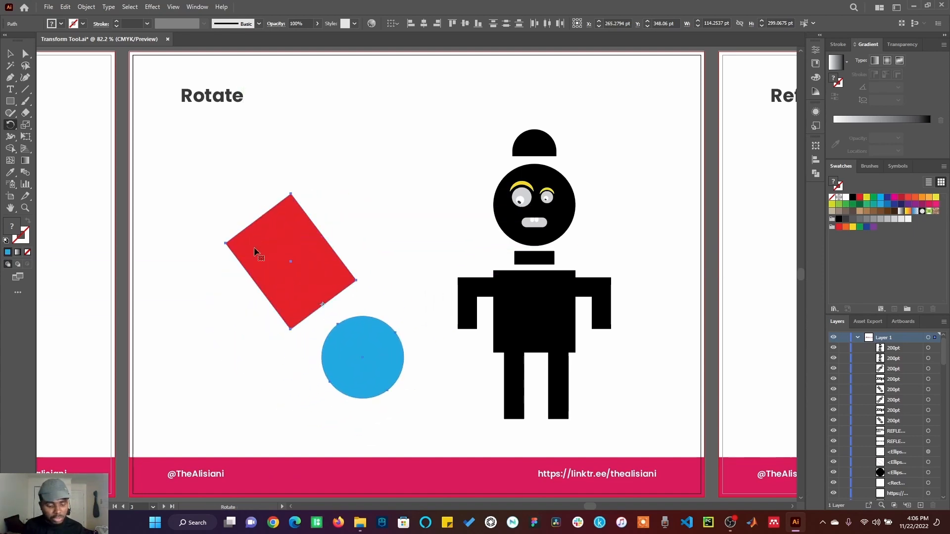
key(ctrl+z)
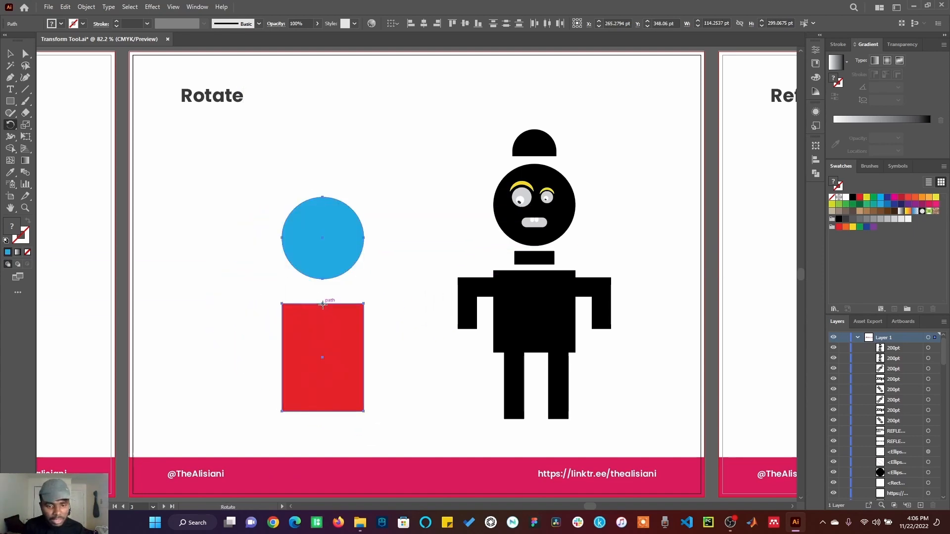
Rotate the circle and rectangle slightly clockwise by hand around a pivot point placed to the left of the circle
click(340, 144)
drag(341, 221, 356, 201)
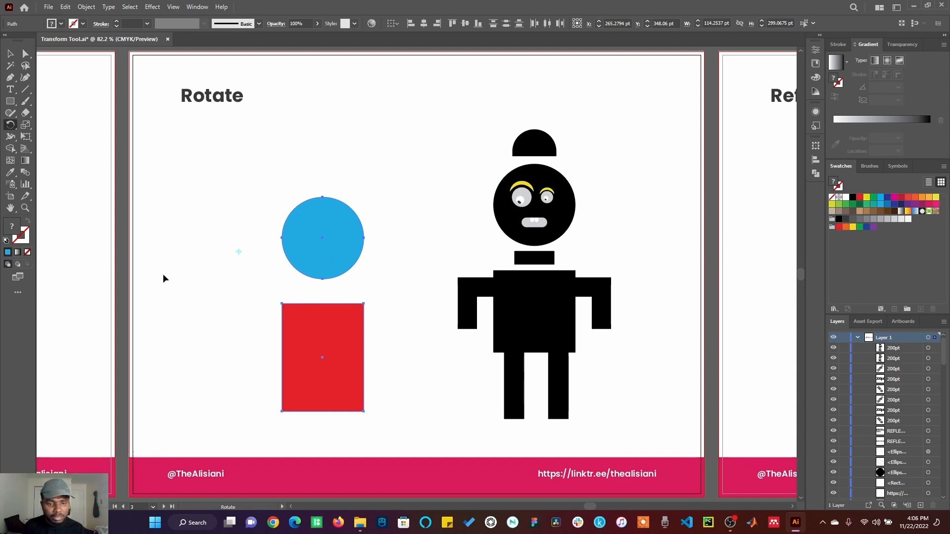
drag(369, 295, 294, 290)
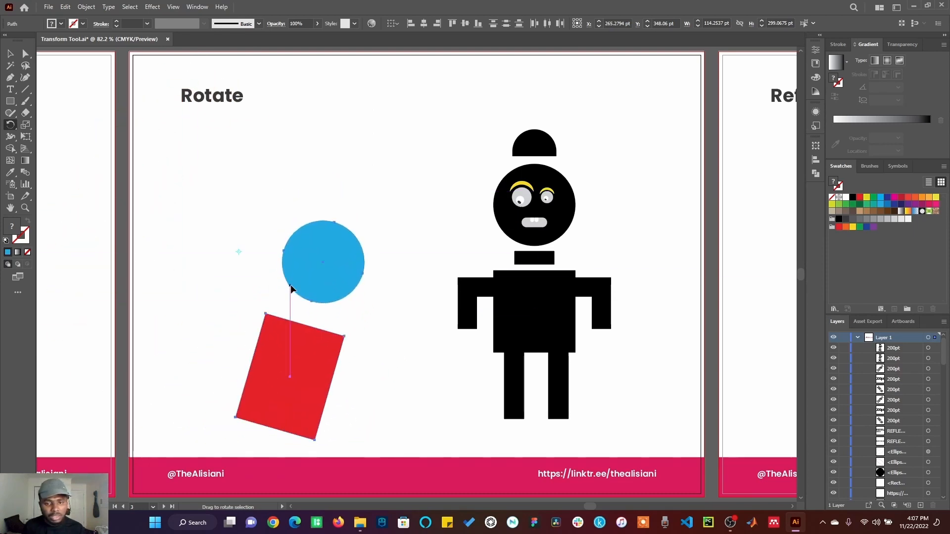
click(10, 54)
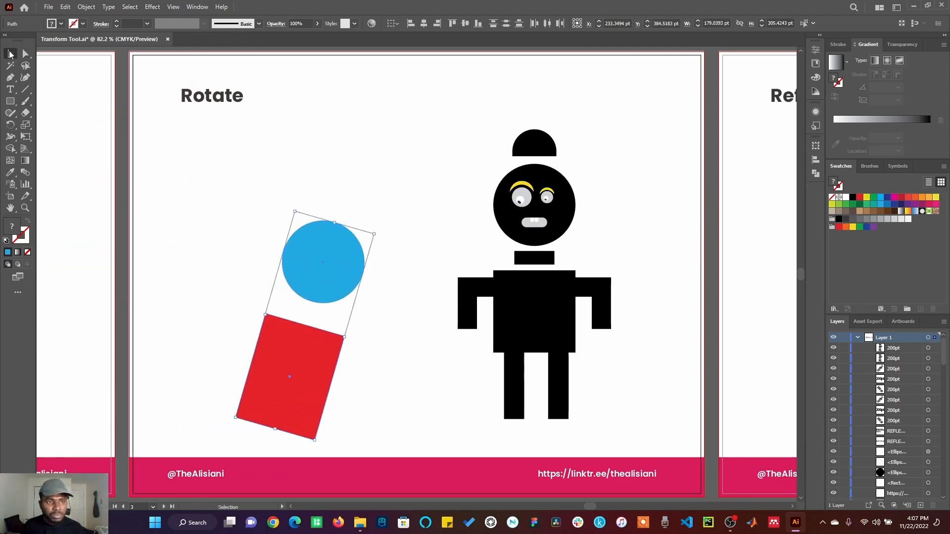
Try rotating the black character group onto its side with the Rotate tool around a pivot at its upper chest, and undo it
click(526, 303)
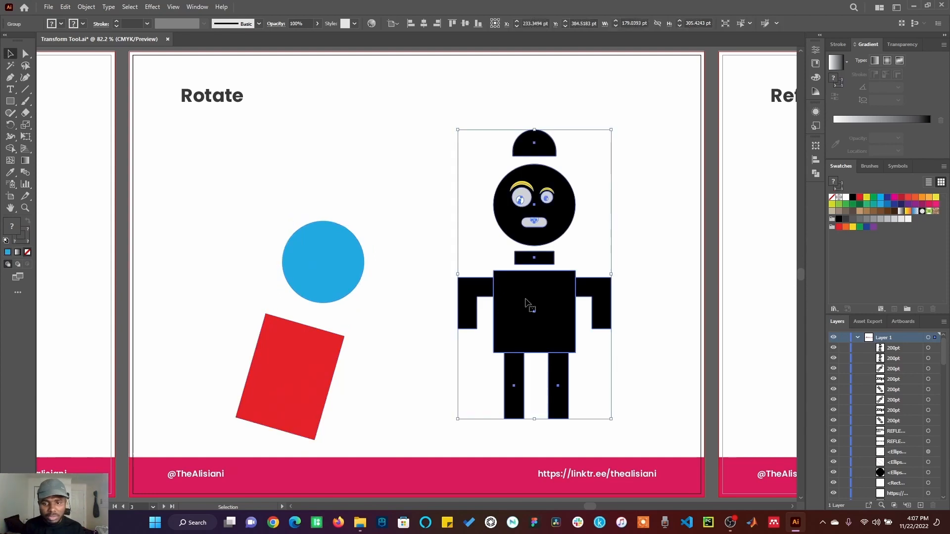
click(10, 124)
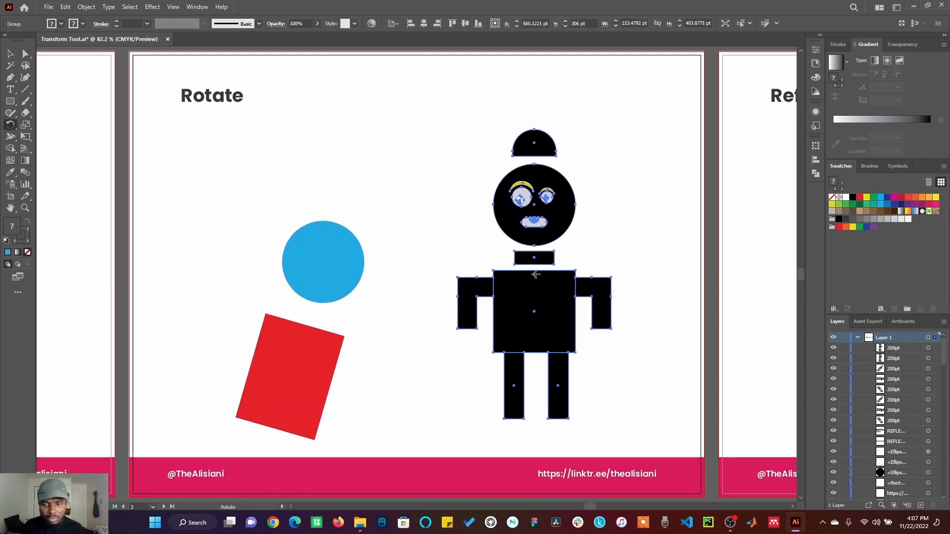
drag(534, 277, 477, 280)
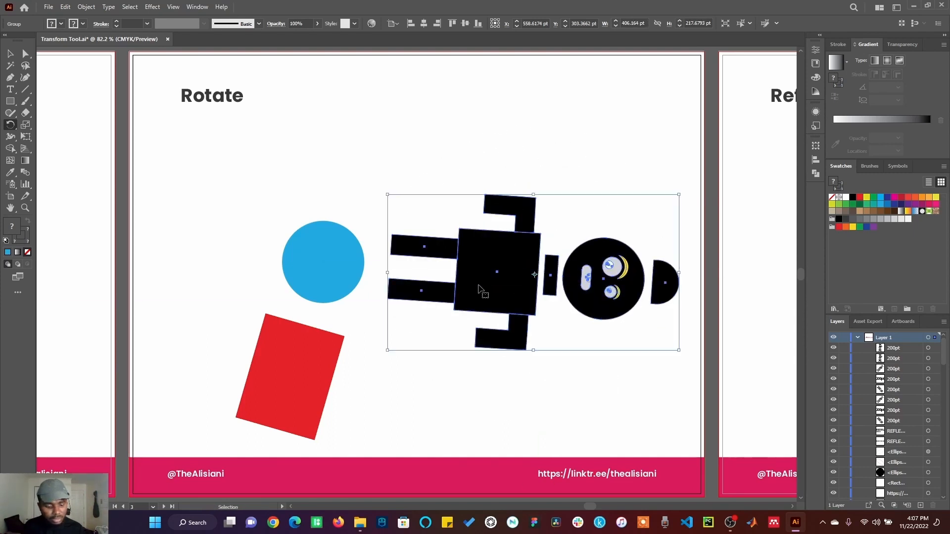
key(ctrl+z)
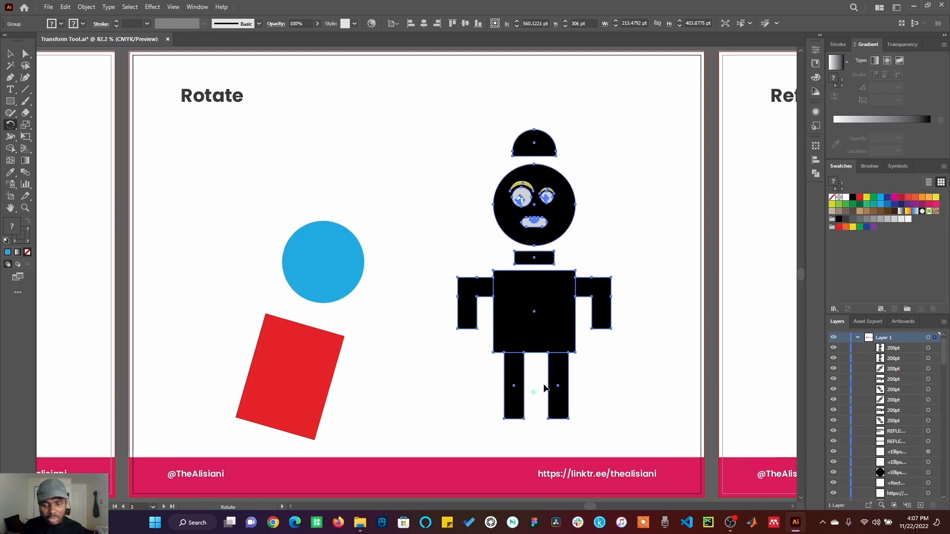
Rotate the character counterclockwise by hand around a pivot point between its legs so it leans toward the circle, and deselect it
drag(544, 388, 550, 340)
click(15, 56)
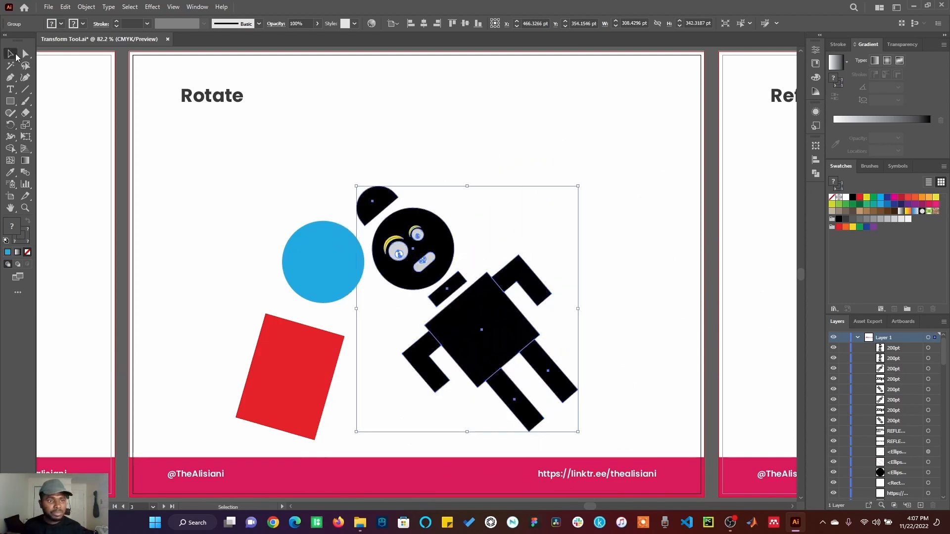
click(429, 167)
Activate the Reflect artboard and fit it in the window
click(753, 307)
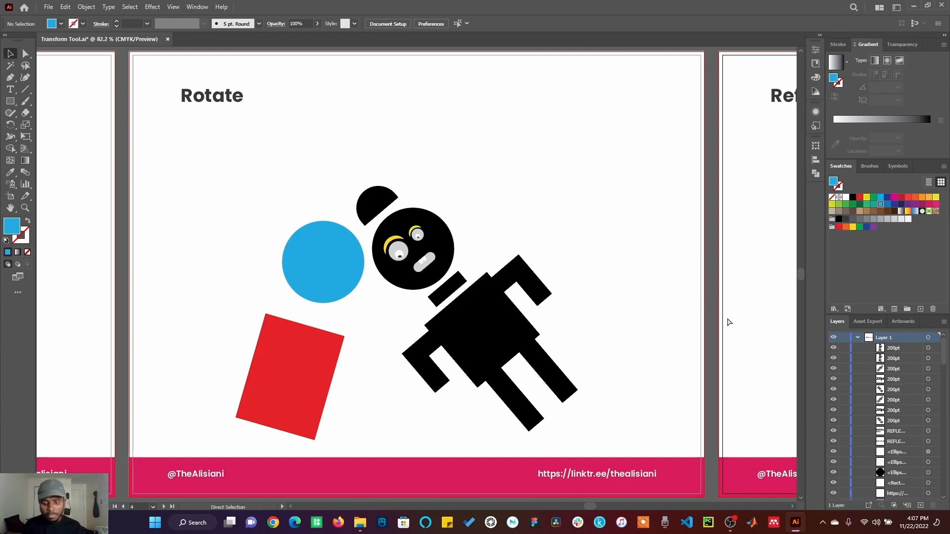
key(ctrl+0)
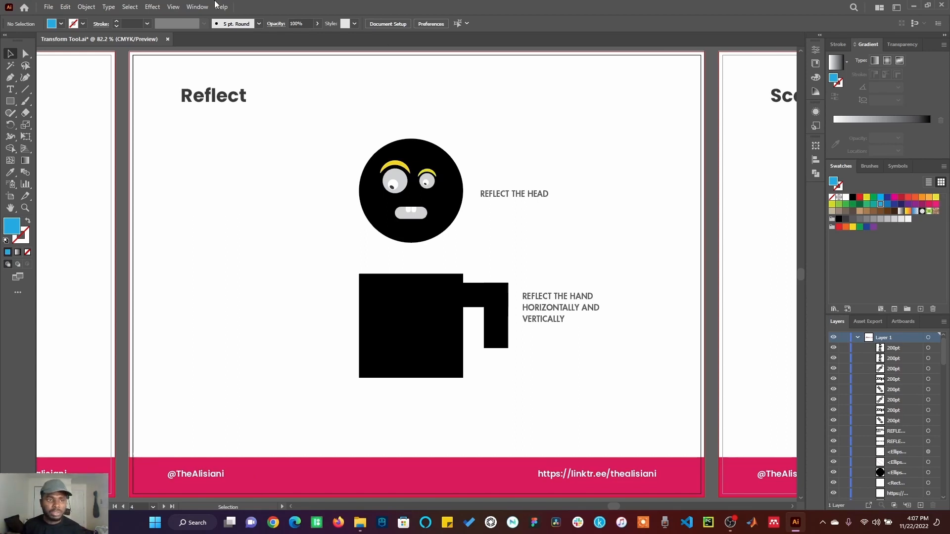
click(88, 7)
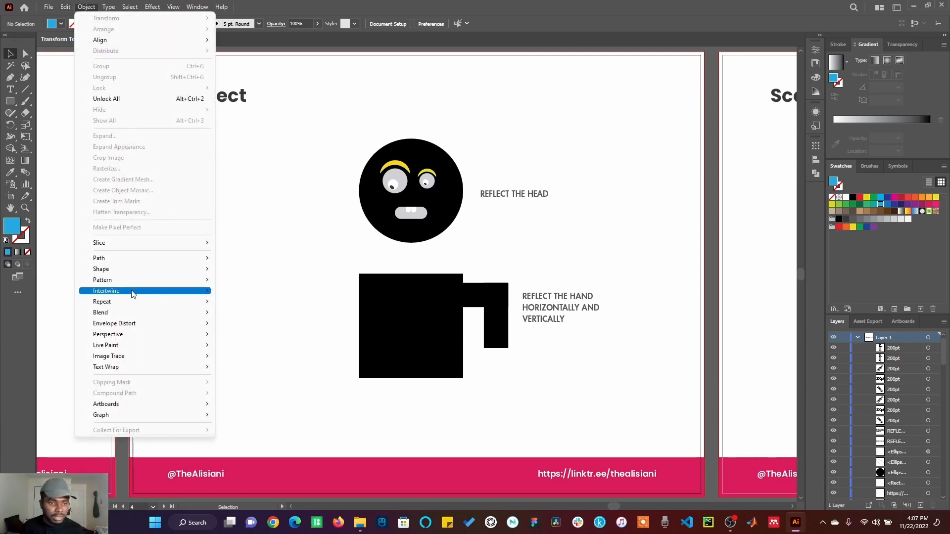
mouse_move(121, 300)
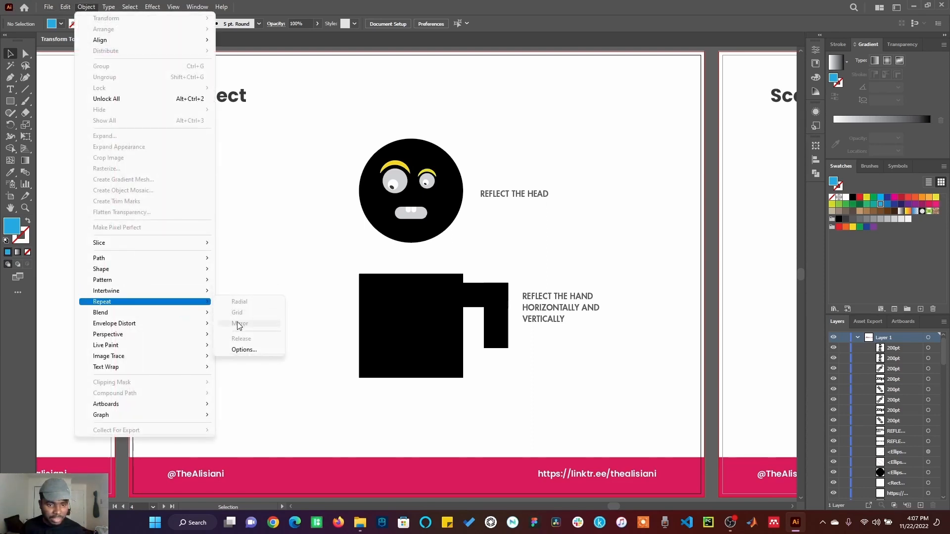
Create a copy of the two-rectangle arm reflected across the vertical axis and place it against the torso's left edge
click(474, 300)
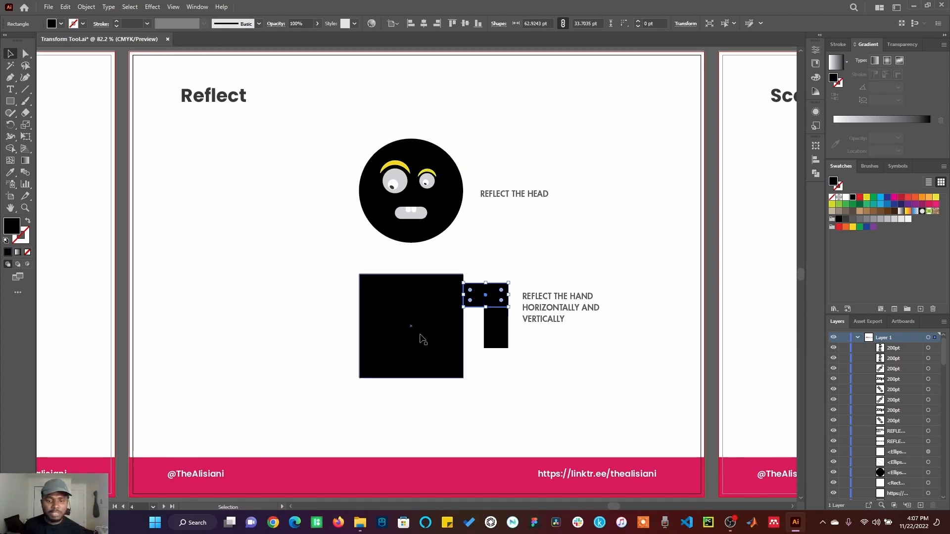
shift+click(495, 340)
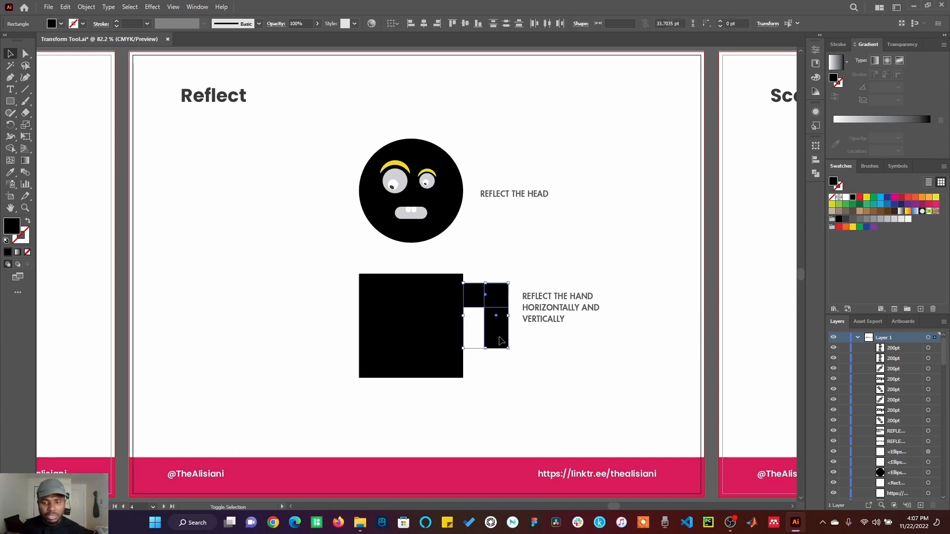
right_click(496, 338)
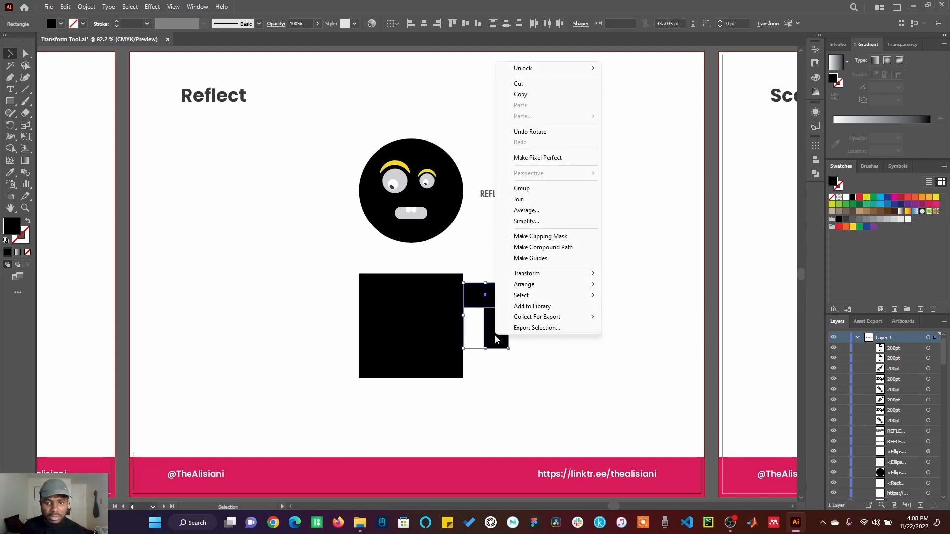
mouse_move(520, 277)
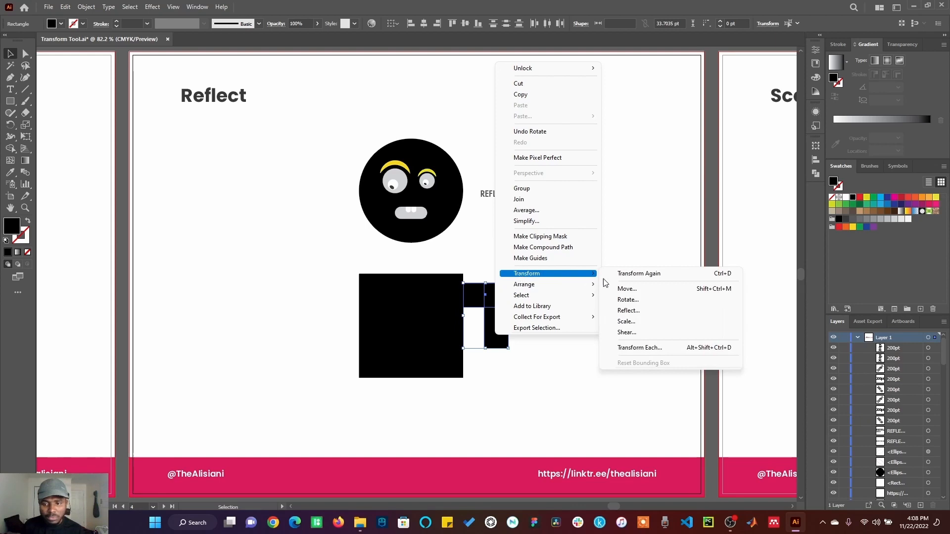
click(643, 314)
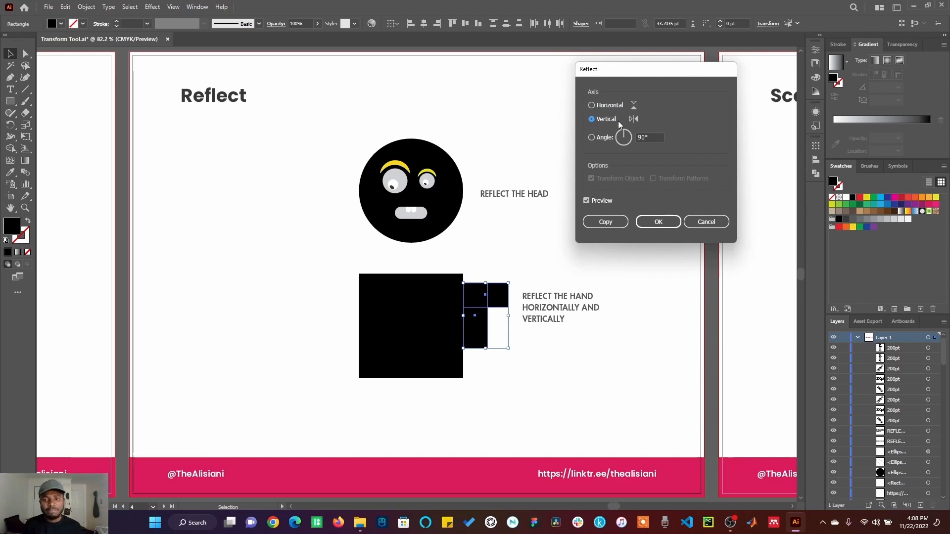
click(595, 106)
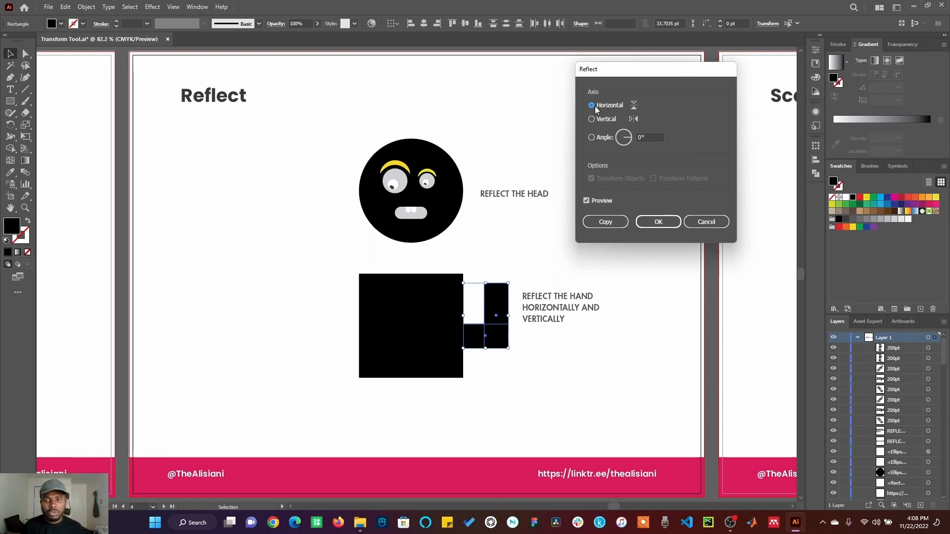
click(593, 119)
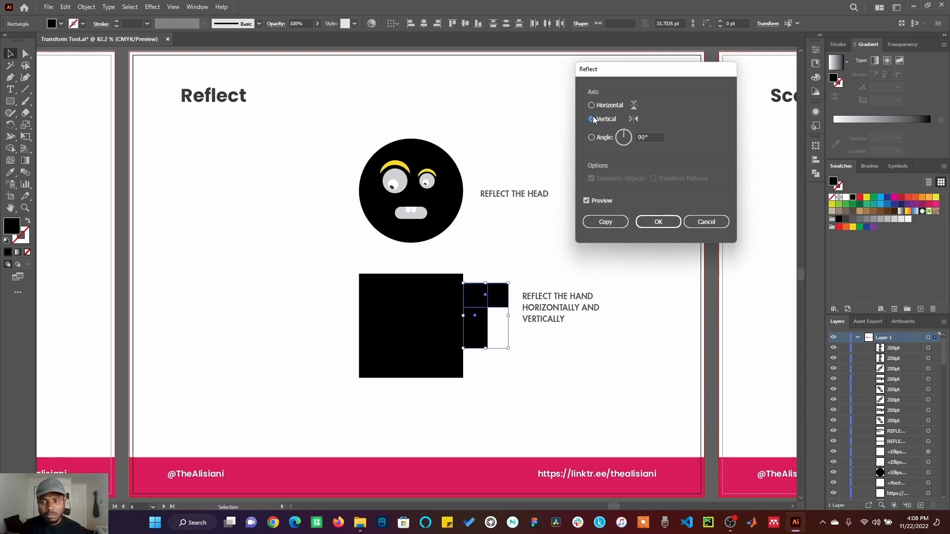
click(604, 221)
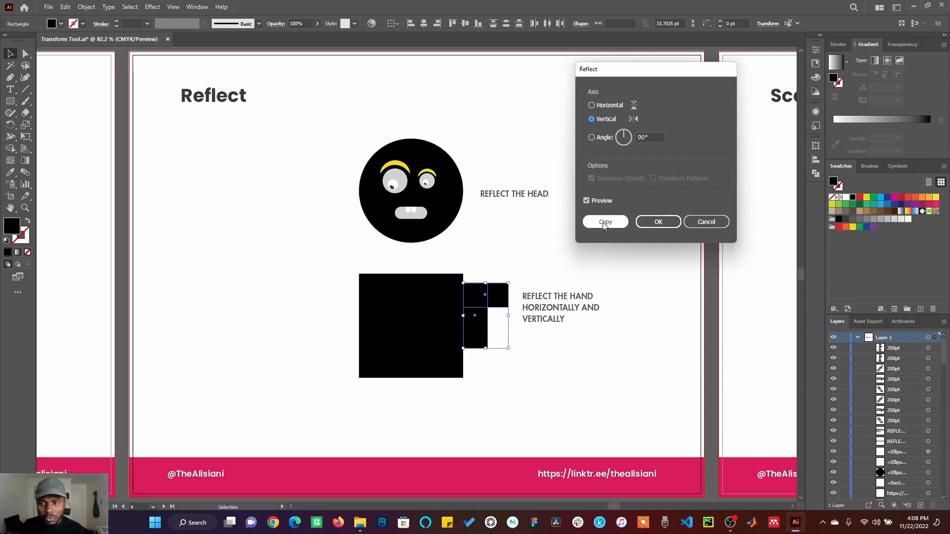
click(605, 221)
drag(481, 297, 328, 291)
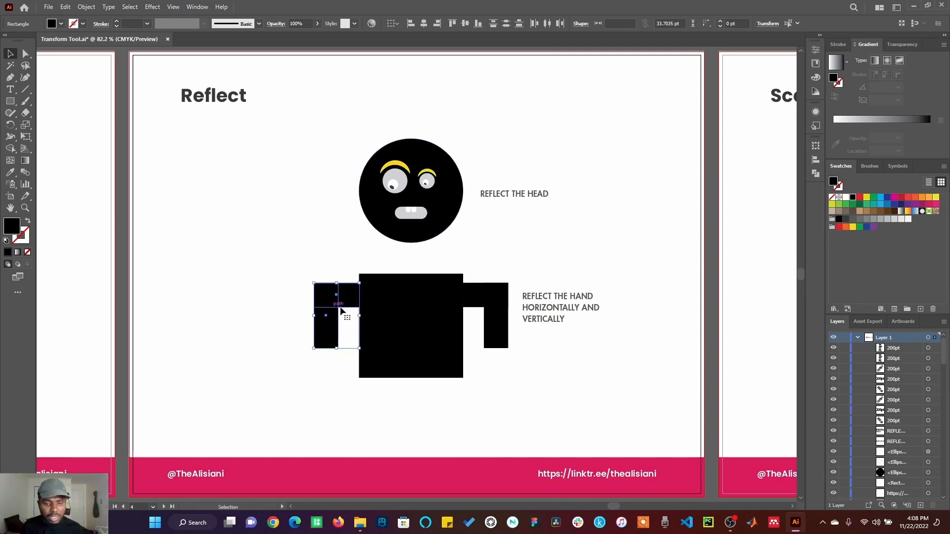
Try flipping and tilting the copied arm freehand with the Reflect tool, undo both attempts and deselect the arm
click(11, 124)
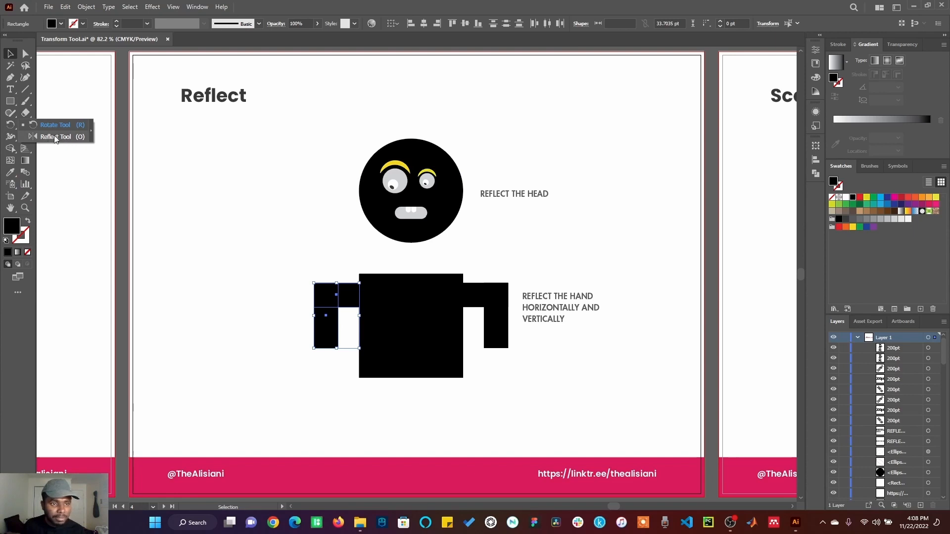
click(56, 137)
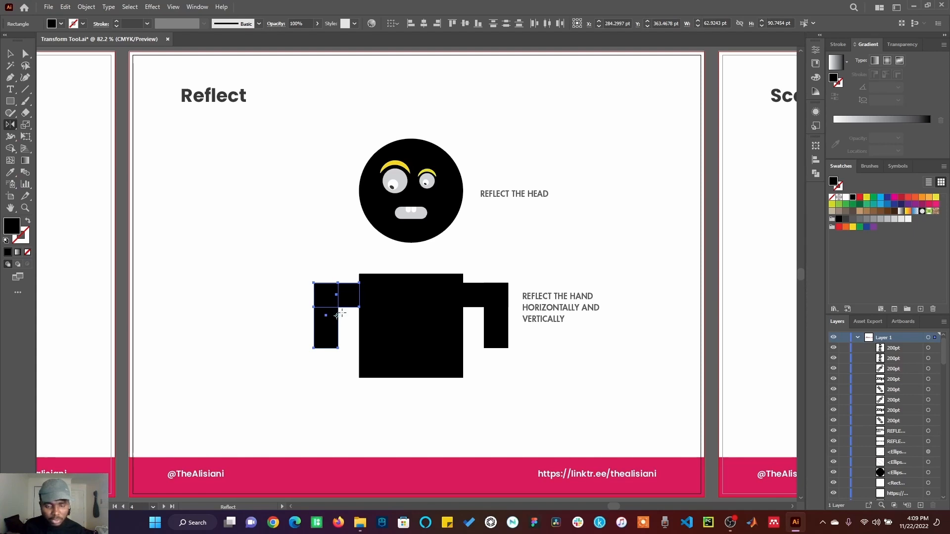
drag(336, 317, 322, 346)
drag(353, 294, 371, 345)
key(v)
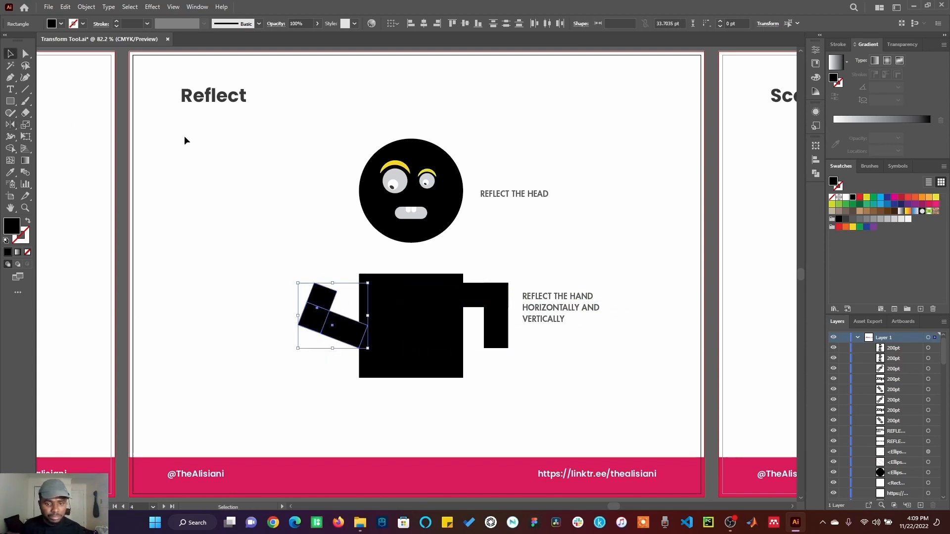
click(185, 137)
key(ctrl+z)
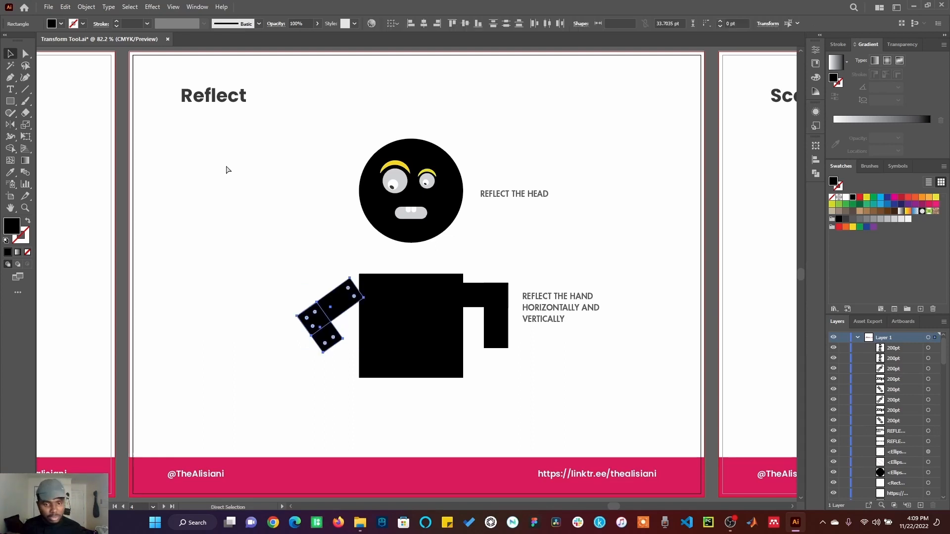
key(ctrl+z)
click(283, 280)
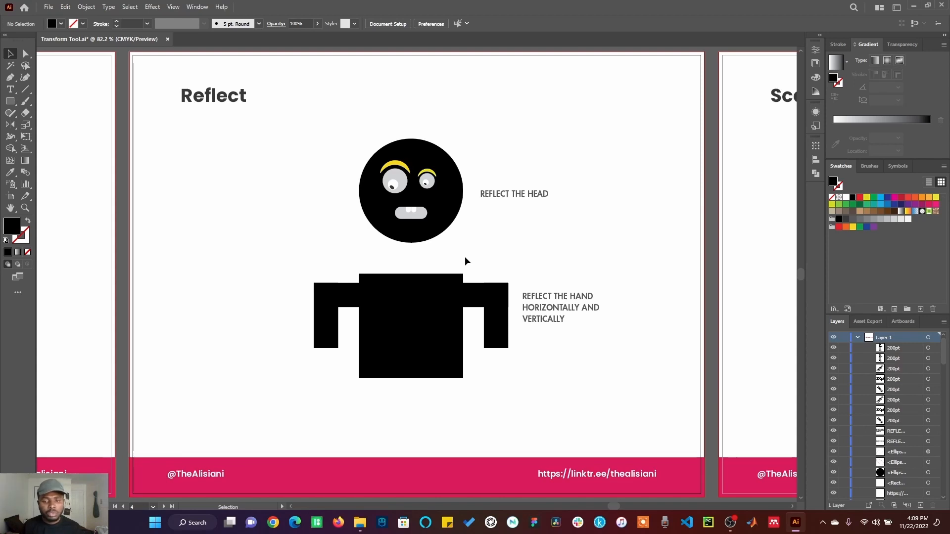
Preview a vertical-axis reflection of the arm on the torso's right side and cancel it
drag(472, 257, 509, 312)
click(86, 7)
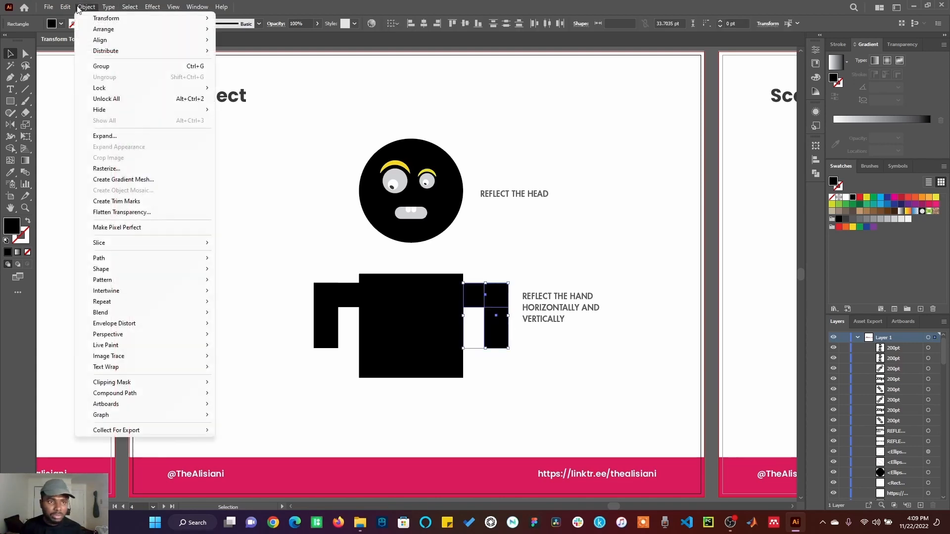
mouse_move(105, 23)
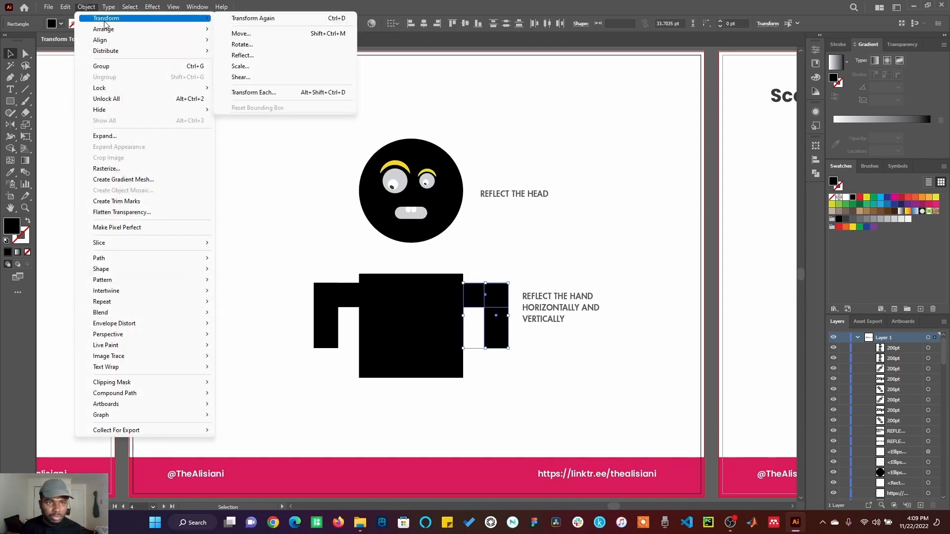
click(241, 55)
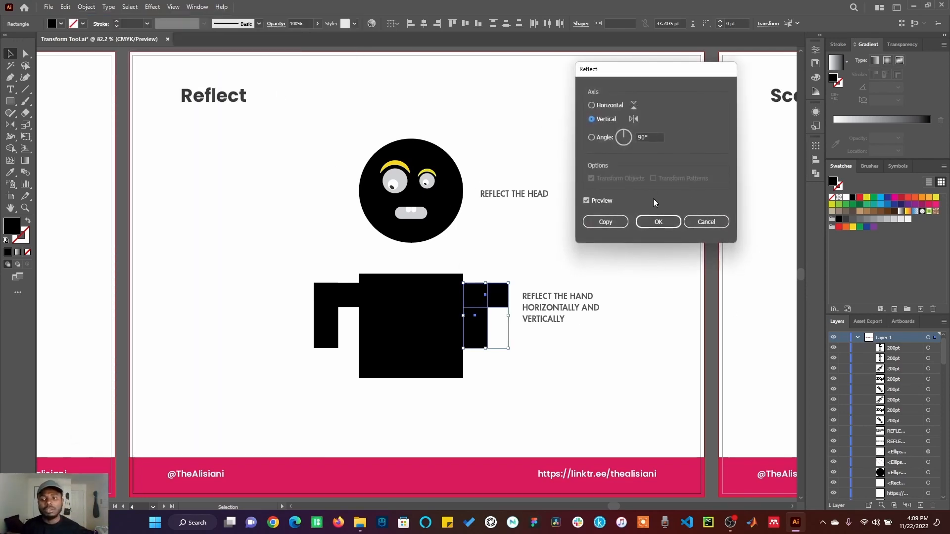
click(705, 222)
Go to the Scale artboard, select the face group and open its Scale options clear of the artwork
click(732, 239)
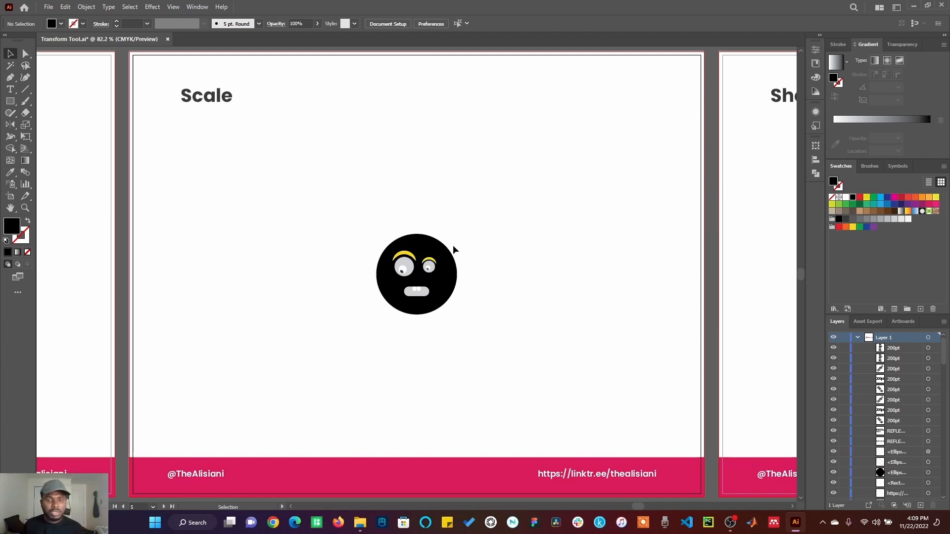
drag(349, 218, 458, 348)
right_click(439, 284)
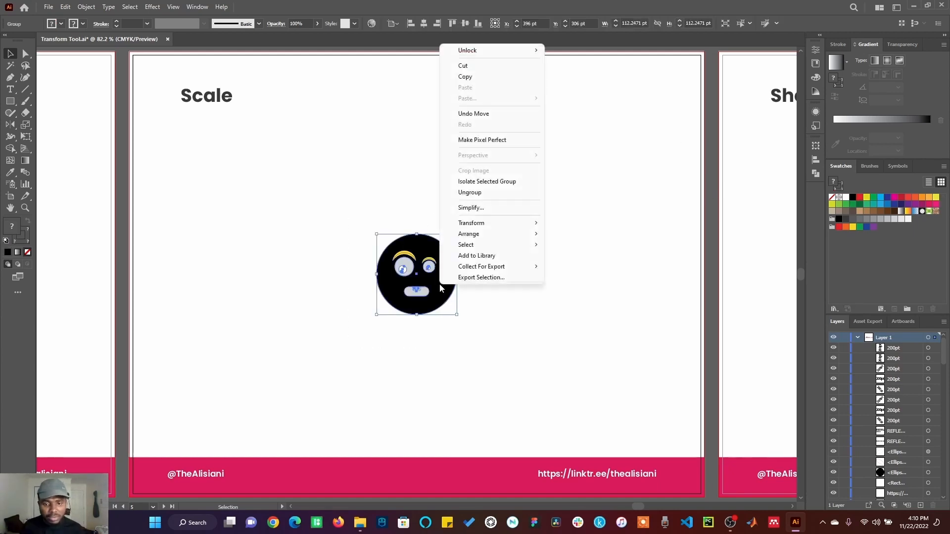
mouse_move(472, 223)
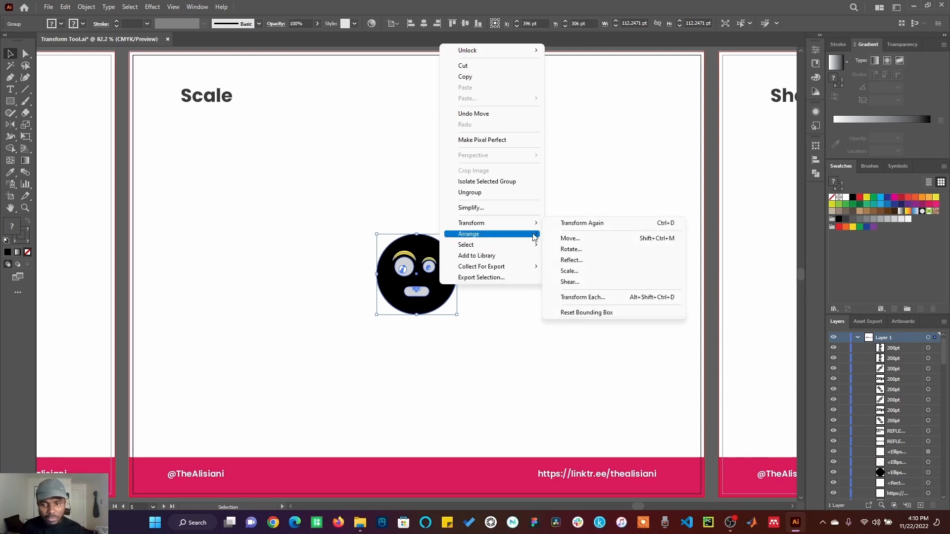
click(569, 271)
drag(495, 159, 672, 82)
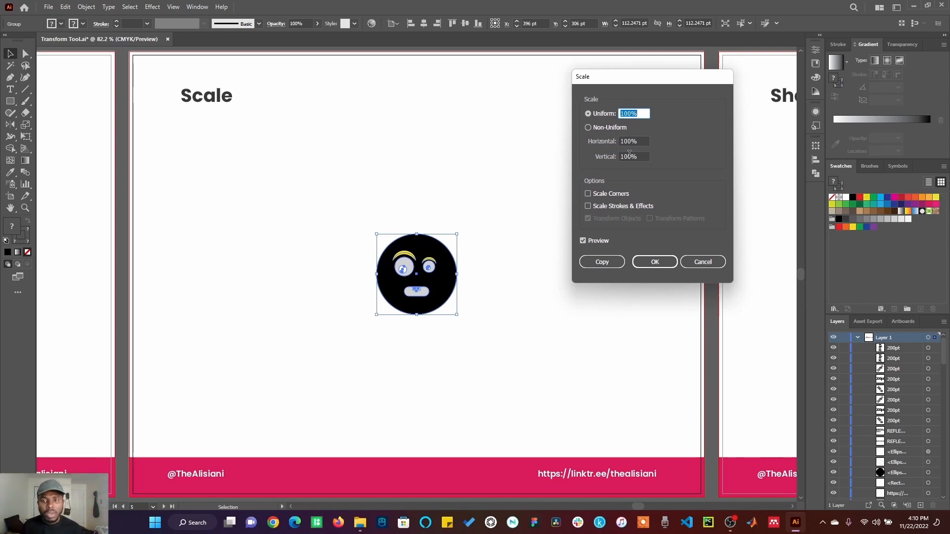
Set the face group's scaling to Uniform and raise it to 329% with the preview on
click(593, 129)
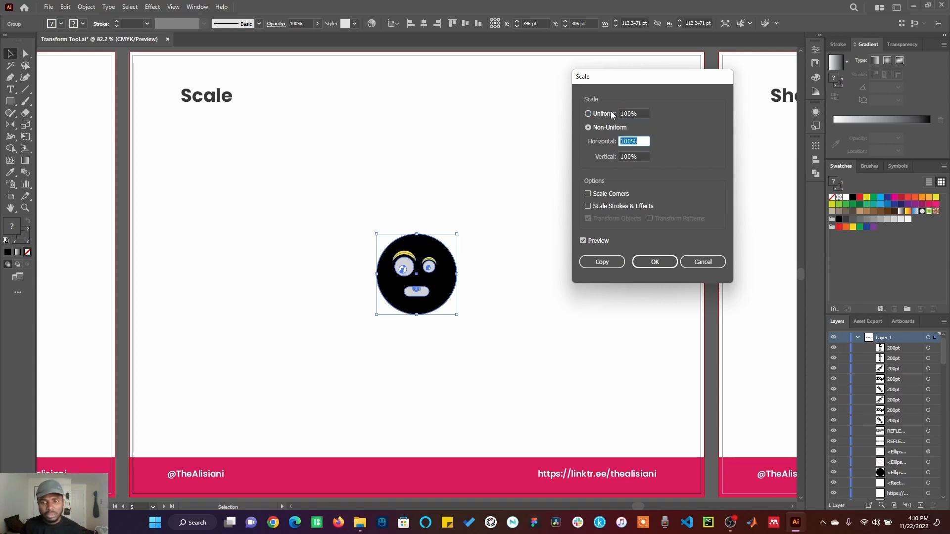
click(612, 114)
click(643, 113)
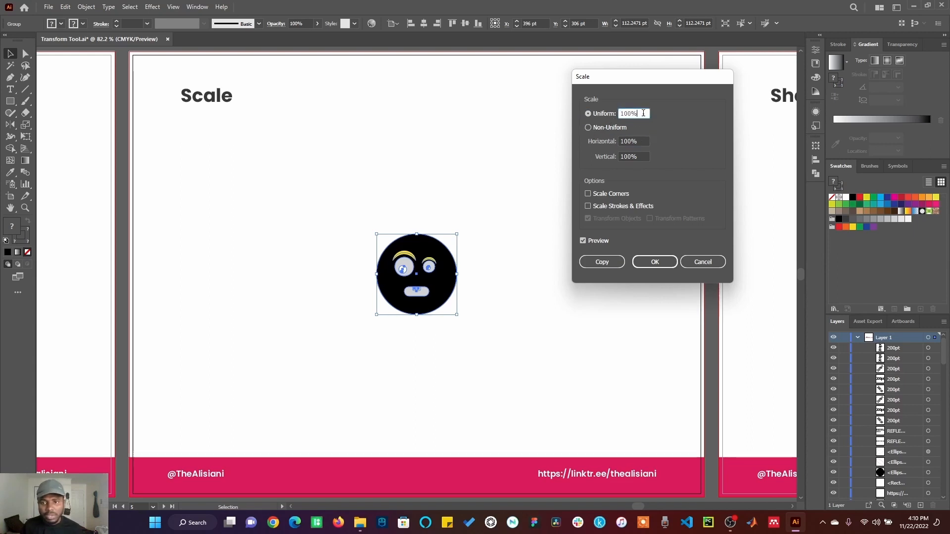
key(Up)
key(Up)
key(Up)
key(Up)
key(Up)
key(Up)
key(Up)
key(Up)
key(Up)
key(Up)
key(Up)
key(Up)
key(Up)
key(Up)
key(Up)
key(Up)
key(Up)
key(Up)
key(Up)
key(Up)
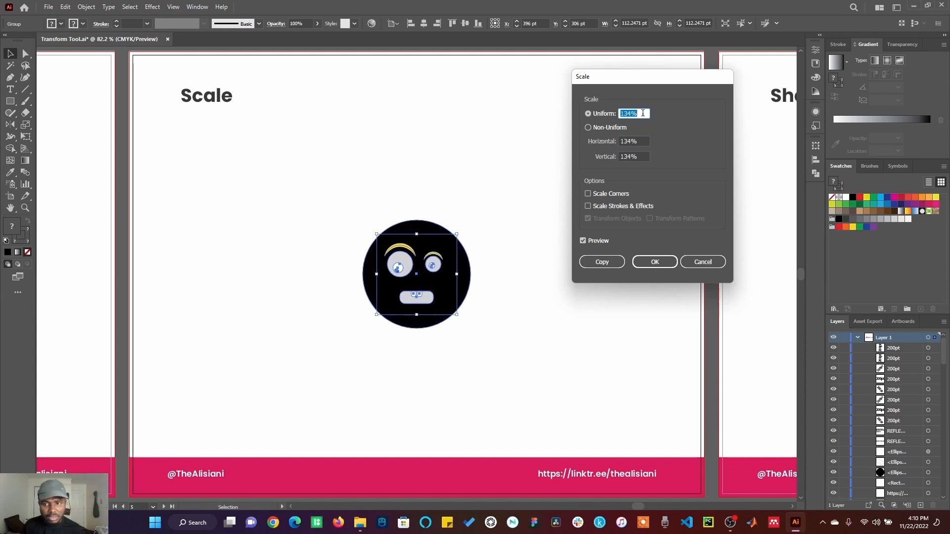
key(Up)
key(Up)
key(Up)
key(Up)
key(Up)
key(Up)
key(Up)
key(Up)
key(Up)
key(Up)
key(Up)
key(Up)
key(Up)
key(Up)
key(Up)
key(Up)
key(Up)
key(Up)
key(Up)
key(Up)
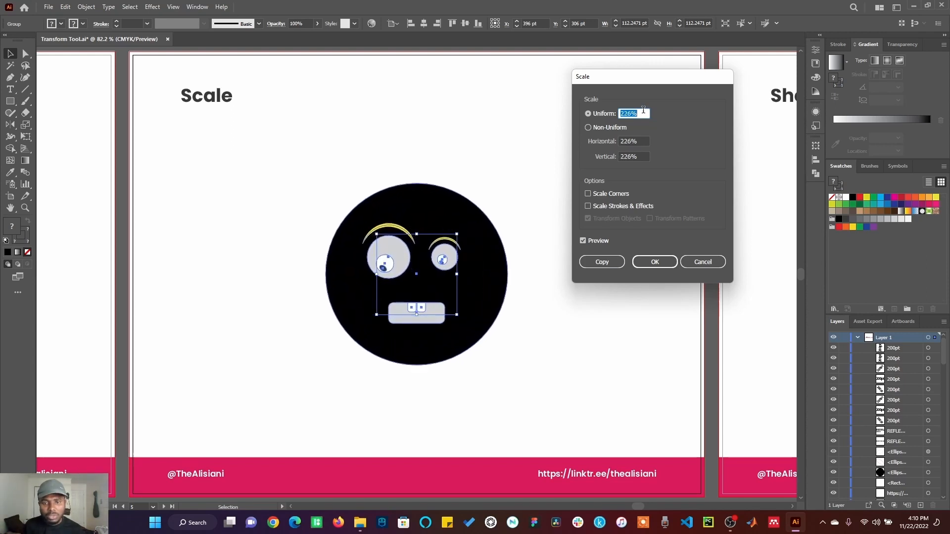
key(Up)
key(Up)
key(Up)
key(Up)
key(Up)
key(Up)
key(Up)
key(Up)
key(Up)
key(Up)
key(Up)
key(Up)
key(Up)
key(Up)
key(Up)
key(Up)
key(Up)
key(Up)
key(Up)
key(Up)
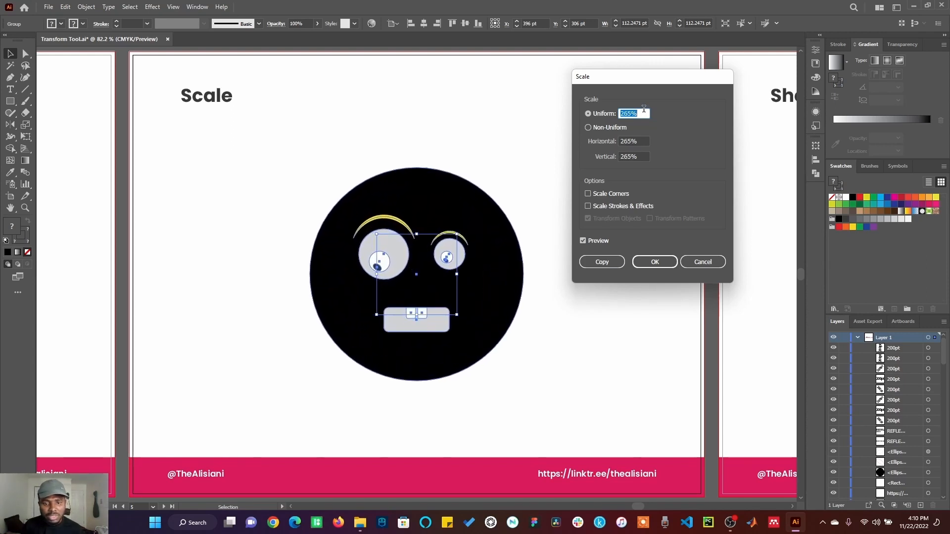
key(Up)
key(Up)
key(Up)
key(Up)
key(Up)
key(Up)
key(Up)
key(Up)
key(Up)
key(Up)
key(Up)
key(Up)
key(Up)
key(Up)
key(Up)
key(Up)
key(Up)
key(Up)
key(Up)
key(Up)
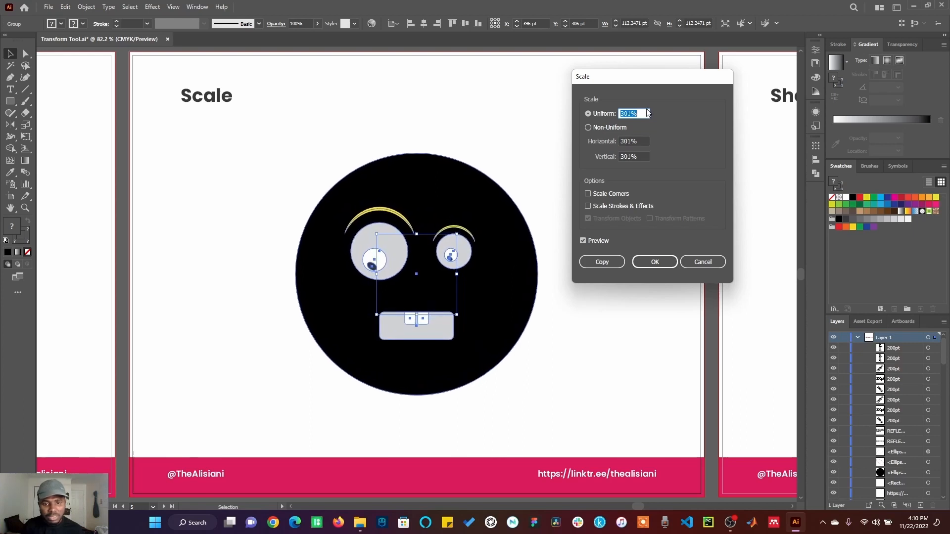
key(Up)
key(Up)
key(Up)
key(Up)
key(Up)
key(Up)
key(Up)
key(Up)
key(Up)
key(Up)
key(Up)
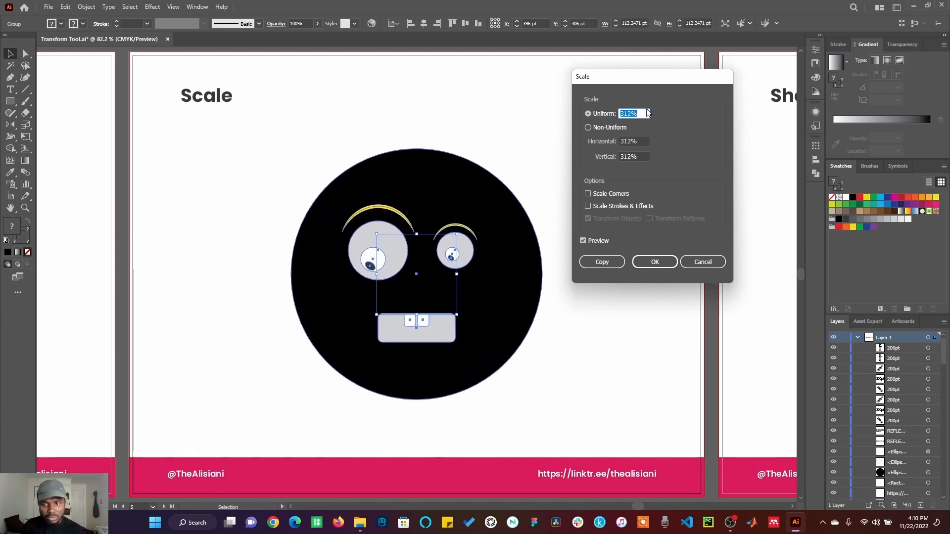
key(Up)
key(Up)
key(Up)
key(Up)
key(Up)
key(Up)
key(Up)
key(Up)
key(Up)
key(Up)
key(Up)
key(Up)
key(Up)
key(Up)
key(Up)
key(Up)
key(Up)
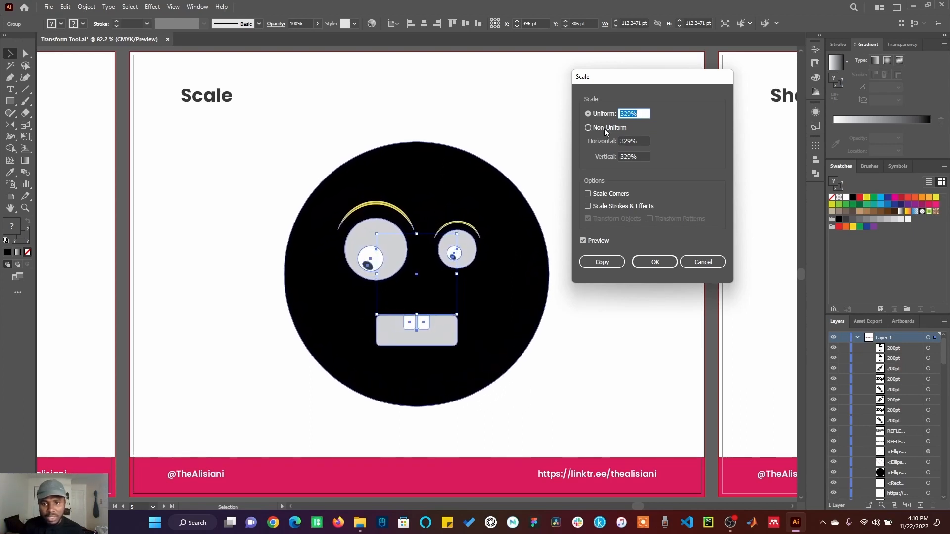
Preview a non-uniform scaling of the face group at 482% horizontal and 329% vertical, and cancel it
click(604, 129)
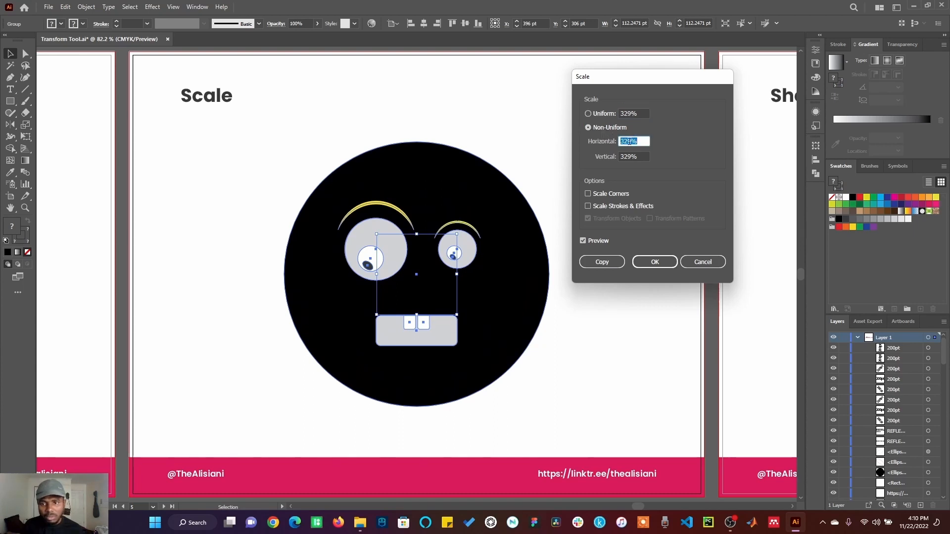
key(Up)
key(Up)
key(Up)
key(Up)
key(Up)
key(Up)
key(Up)
key(Up)
key(Up)
key(Up)
key(Up)
key(Up)
key(Up)
key(Up)
key(Up)
key(Up)
key(Up)
key(Up)
key(Up)
key(Up)
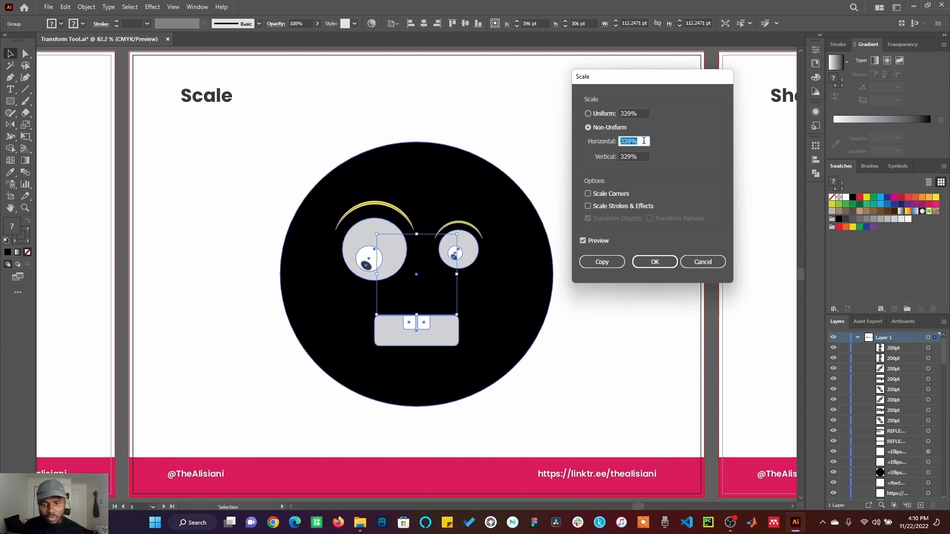
key(shift+Up)
key(shift+Up)
key(shift+Up)
key(shift+Up)
key(shift+Up)
key(shift+Up)
key(shift+Up)
key(shift+Up)
key(shift+Up)
key(shift+Up)
key(shift+Up)
key(shift+Up)
key(shift+Up)
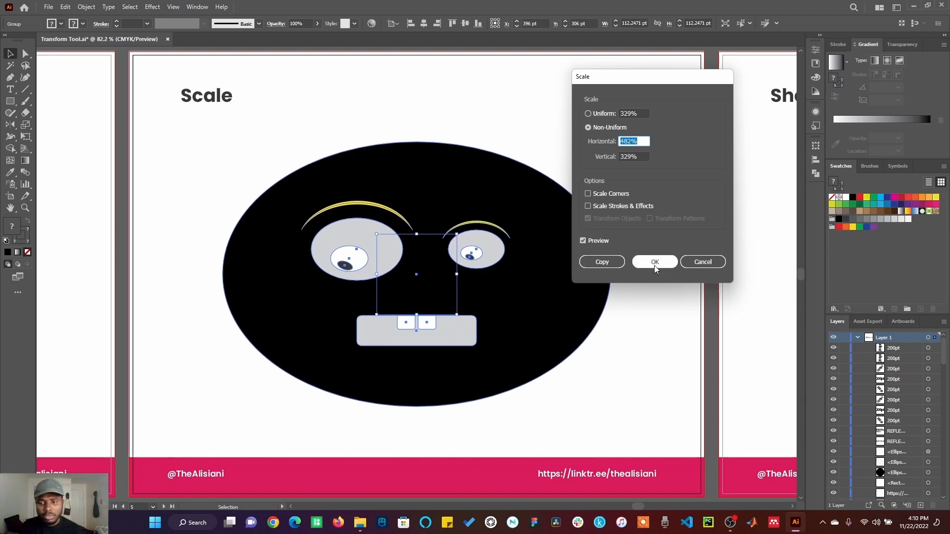
click(692, 262)
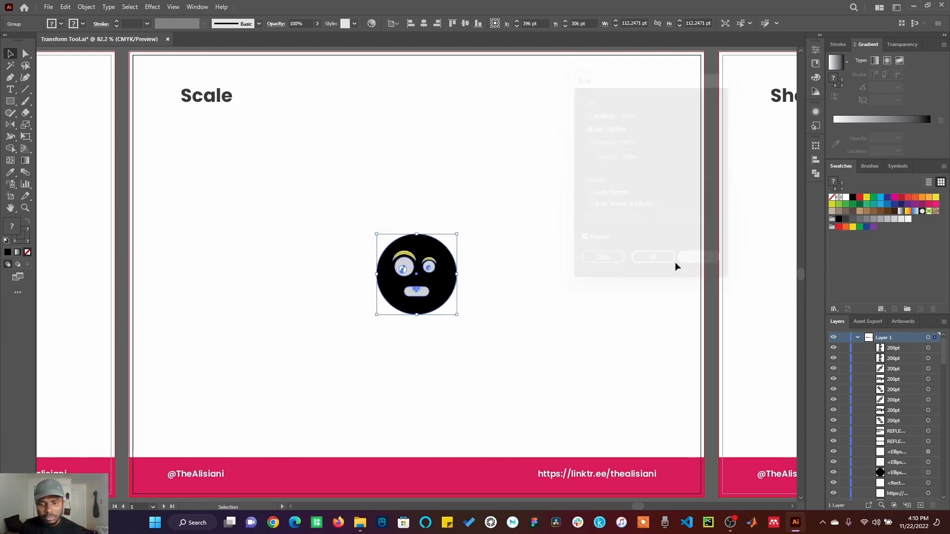
Scale the face group uniformly to 200%
right_click(457, 272)
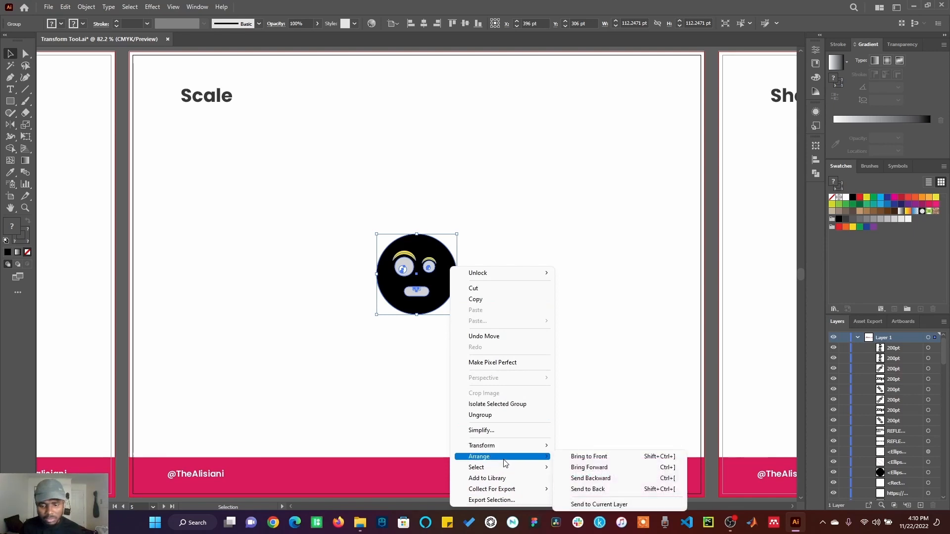
mouse_move(518, 453)
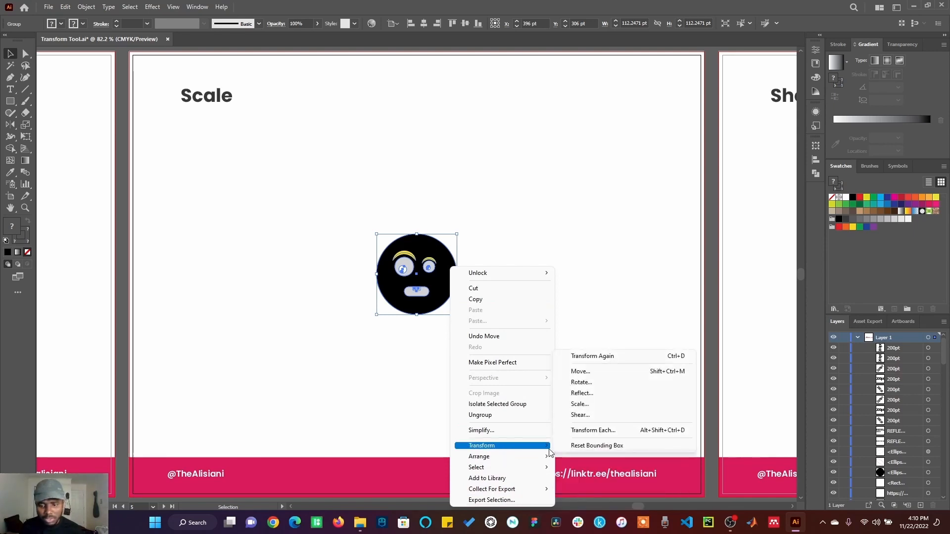
click(587, 408)
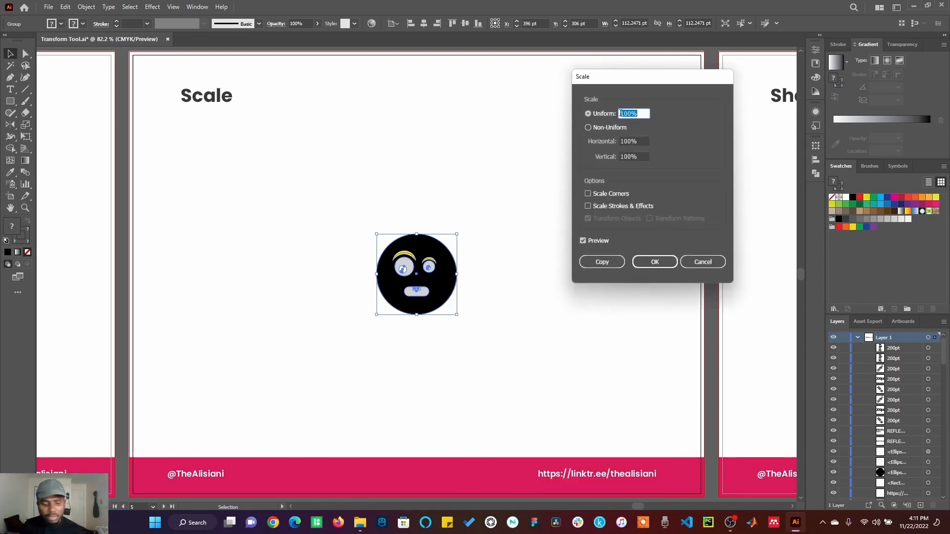
text(200)
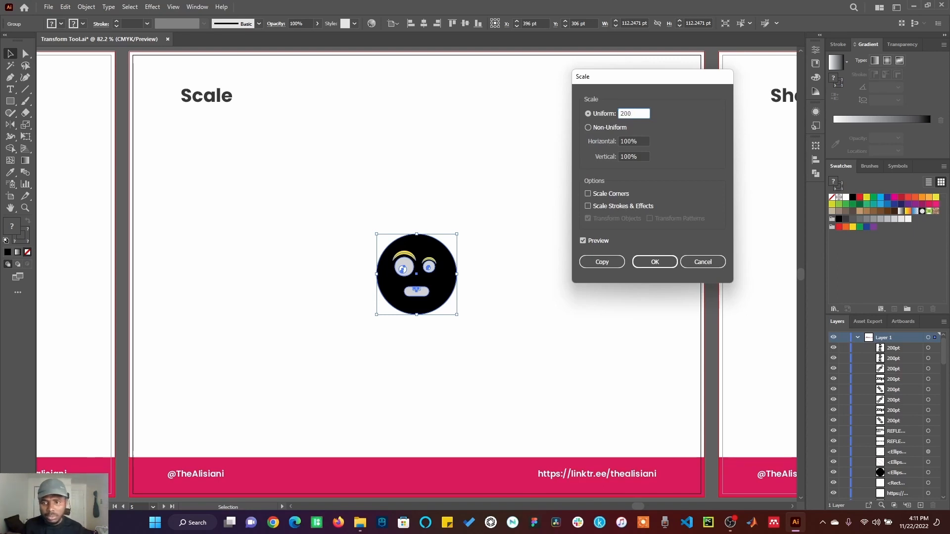
click(649, 260)
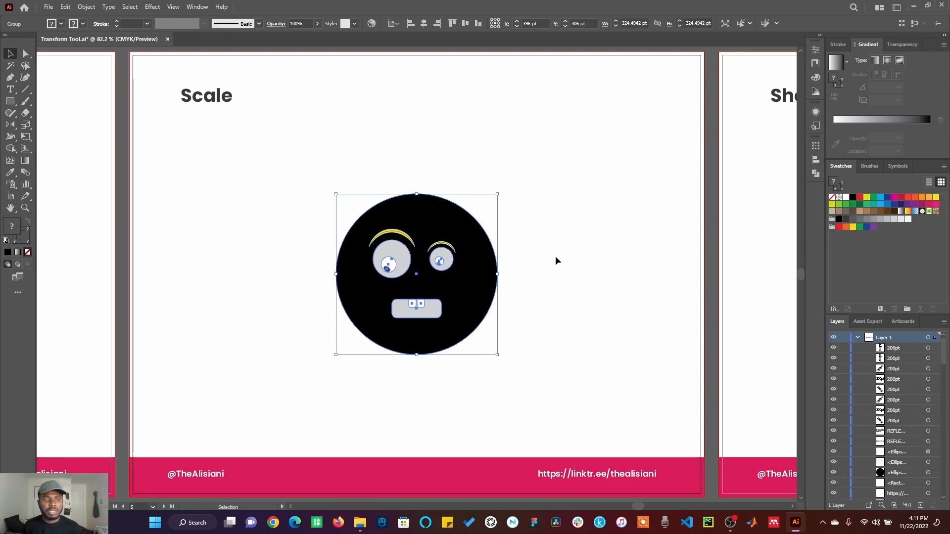
Try resizing the face group freehand with the Scale tool and deselect it
click(28, 124)
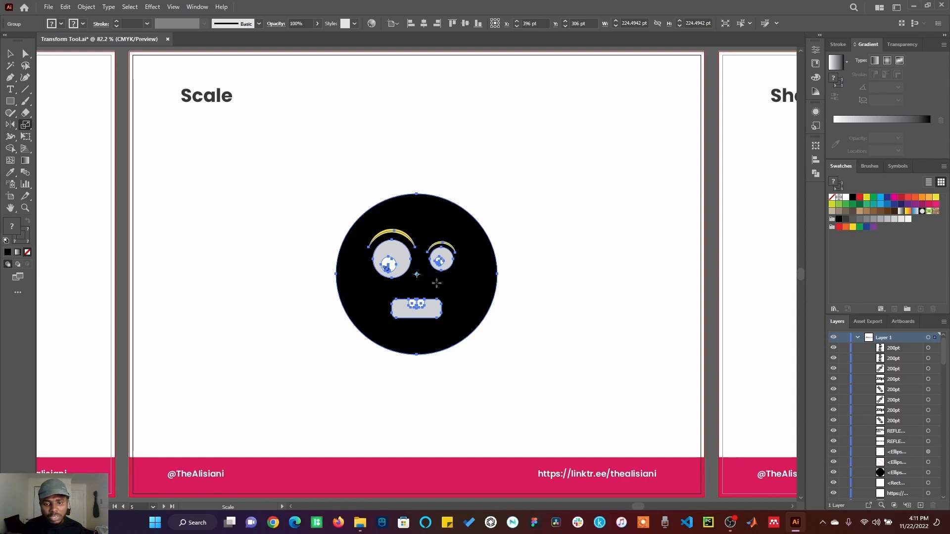
drag(436, 282, 434, 309)
click(765, 263)
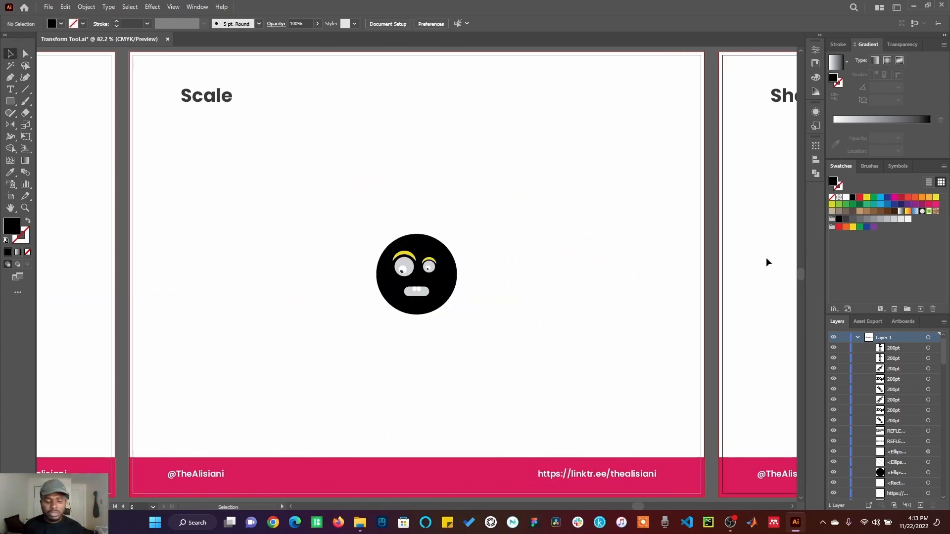
On the Shear artboard, create a copy of the black circle sheared 45° along the horizontal axis and fill it red
key(ctrl+0)
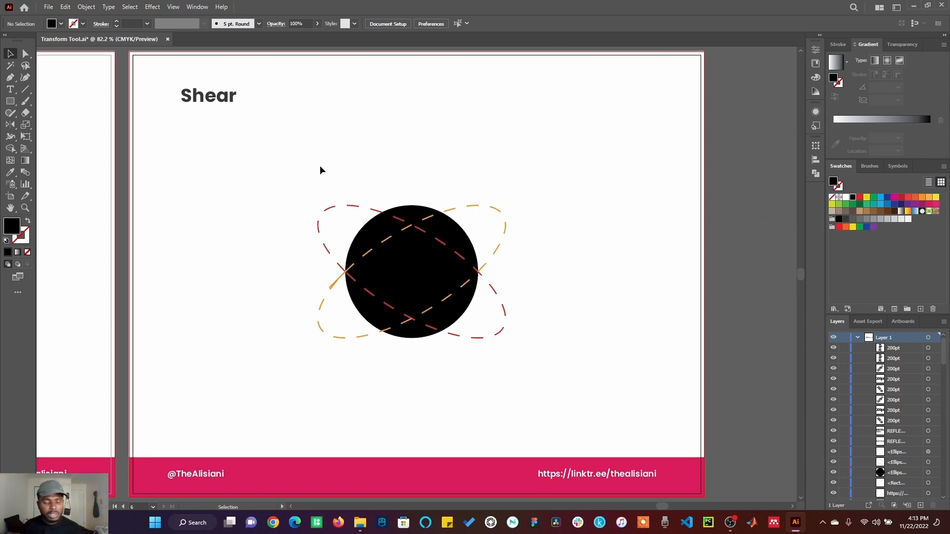
drag(333, 177, 516, 368)
click(439, 272)
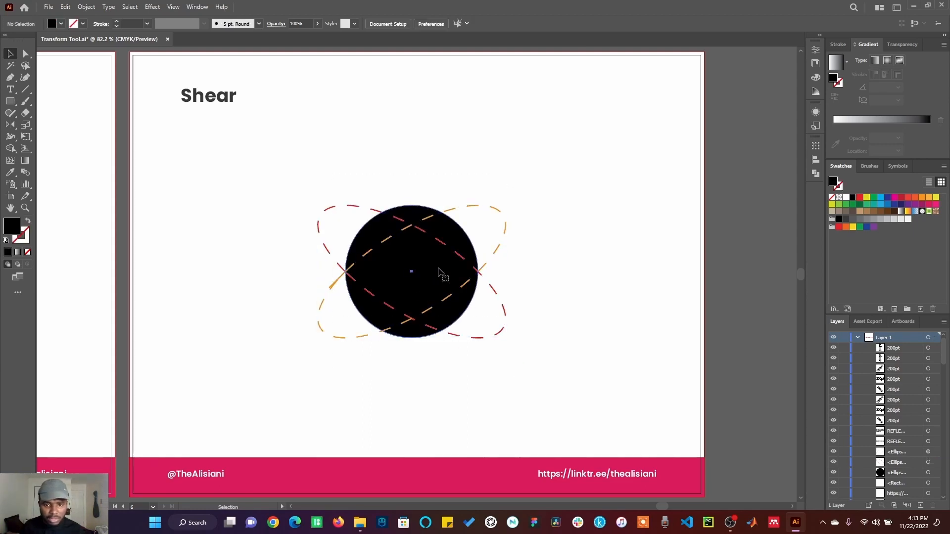
right_click(439, 272)
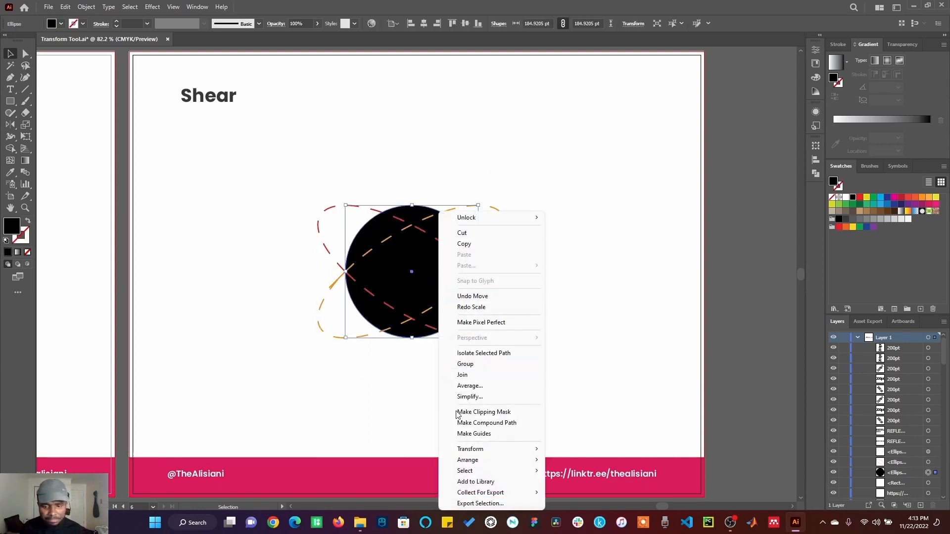
mouse_move(489, 449)
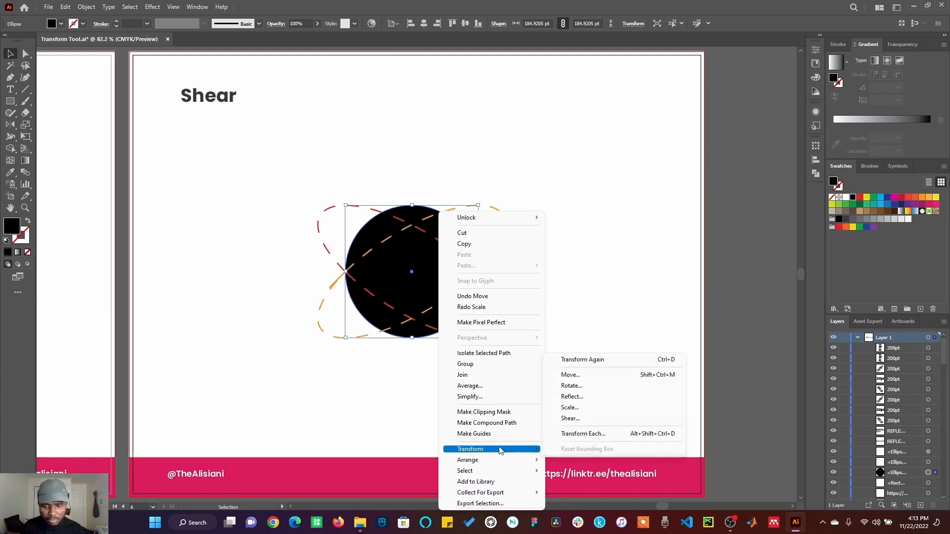
click(570, 419)
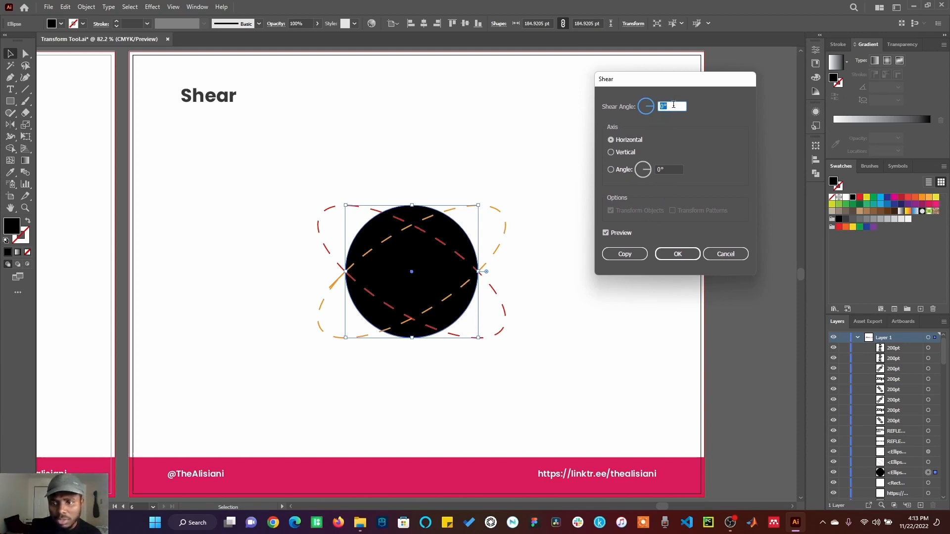
scroll(673, 107, up, 7)
scroll(673, 107, up, 20)
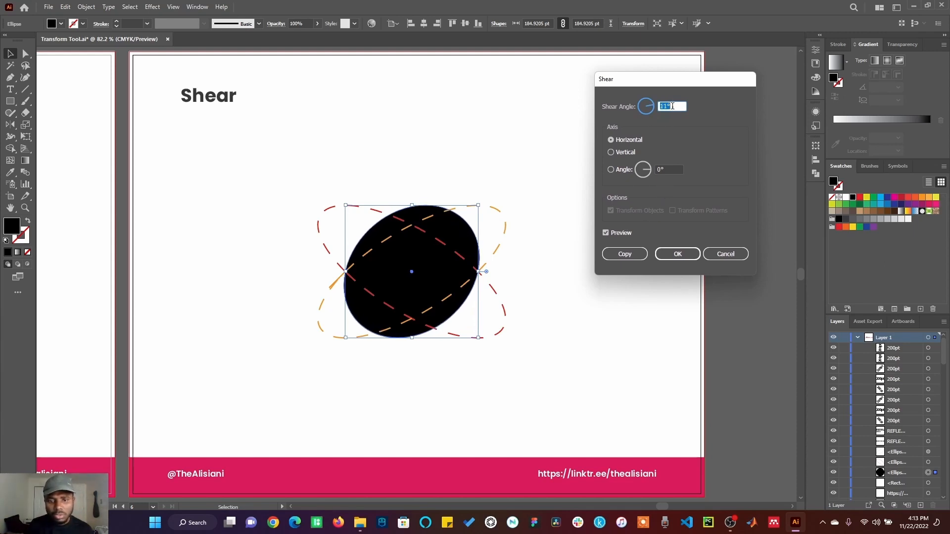
scroll(672, 106, up, 13)
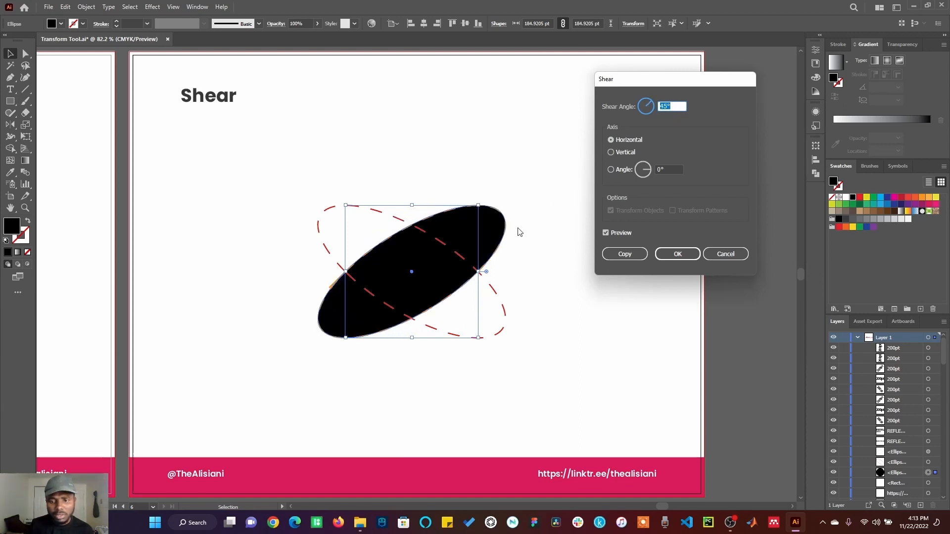
click(624, 254)
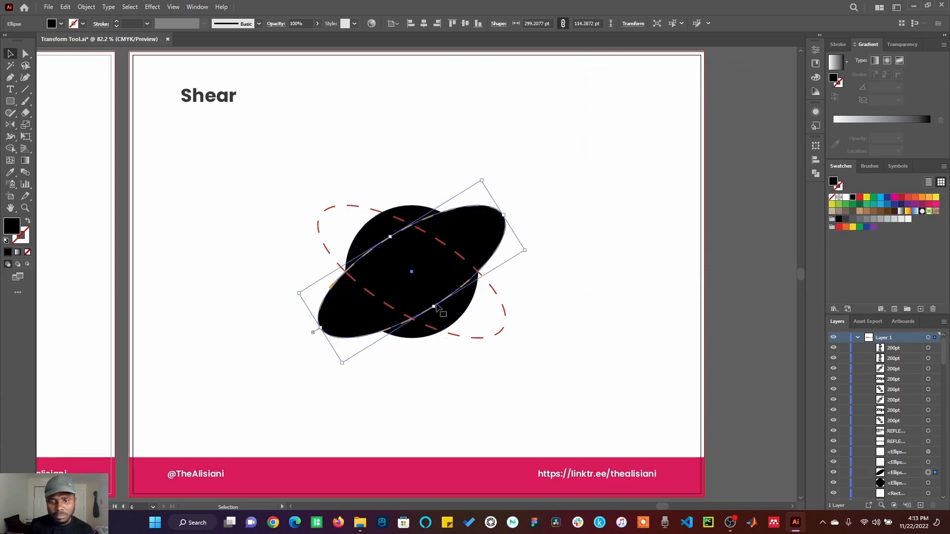
click(859, 198)
Create another copy of the black circle sheared 135° along the horizontal axis, fill it orange and deselect it
right_click(367, 238)
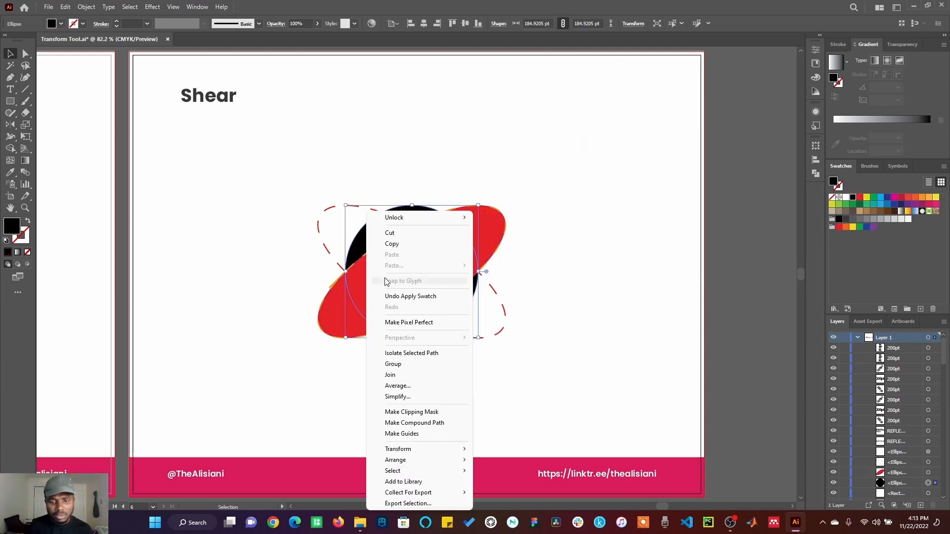
mouse_move(460, 459)
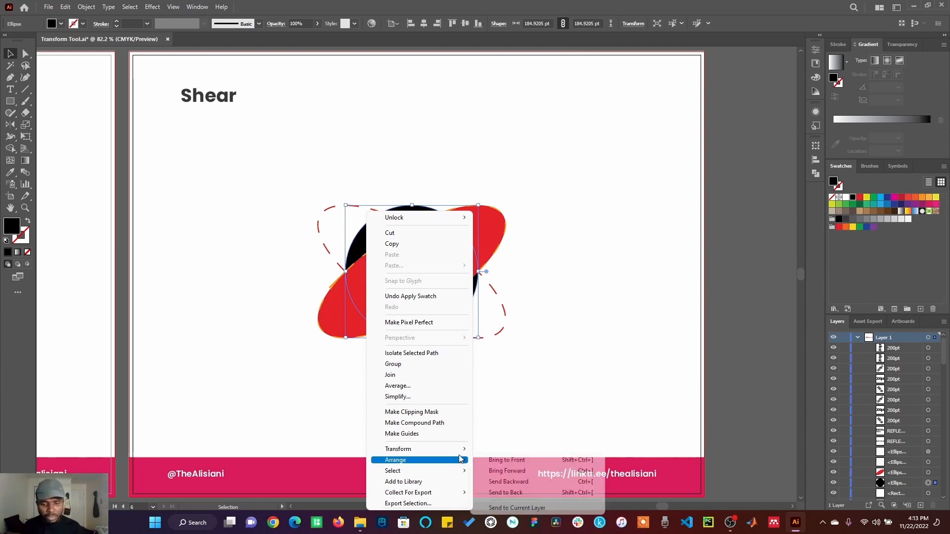
click(499, 418)
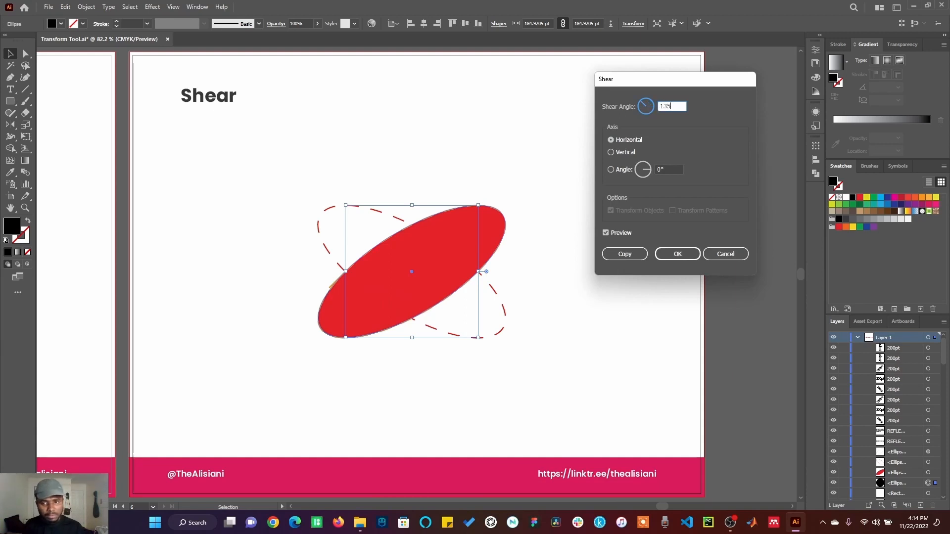
click(672, 169)
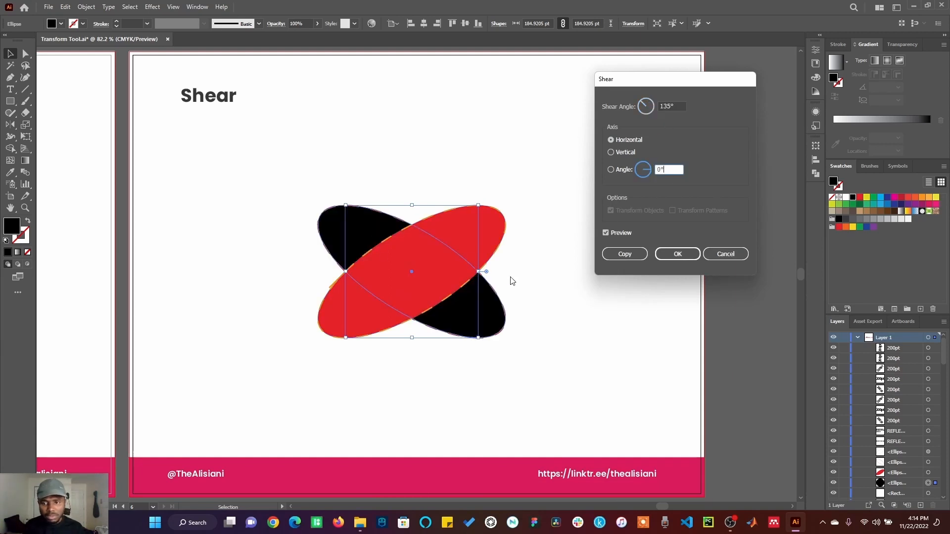
click(624, 253)
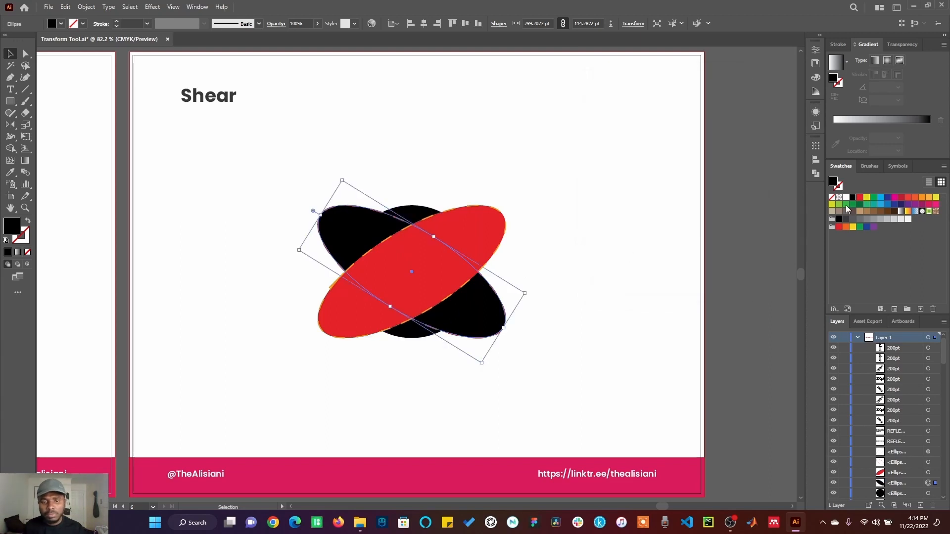
click(929, 199)
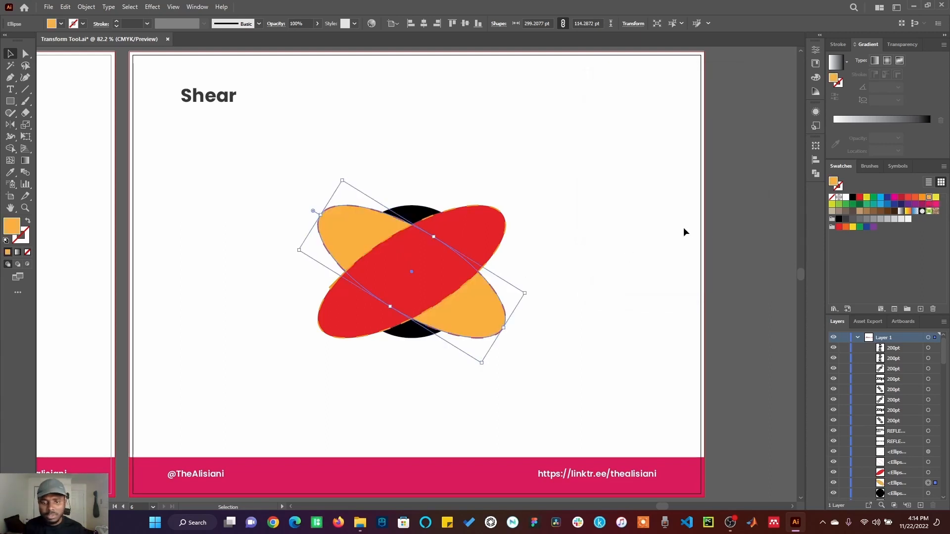
click(676, 223)
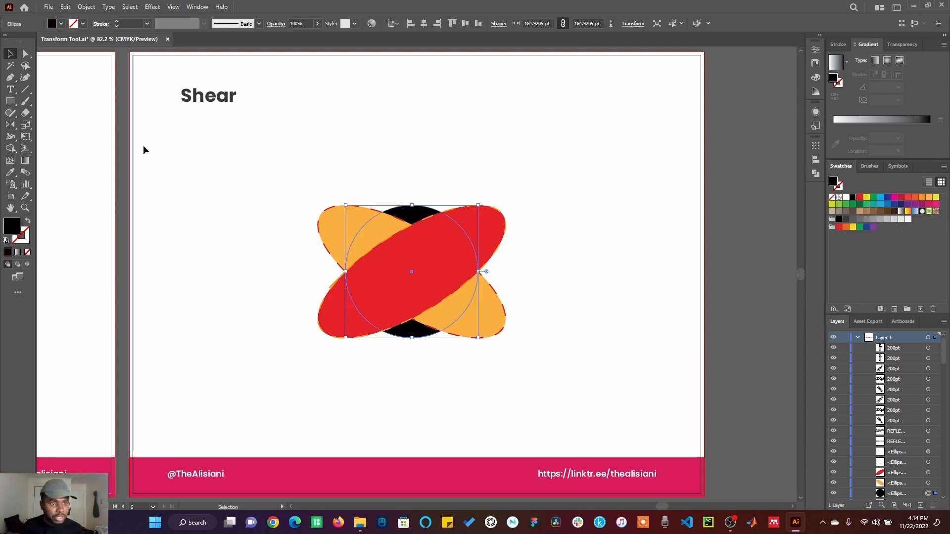
Try shearing the black circle freehand with the Shear tool, and undo the distortion along with the second copy's orange fill
click(23, 128)
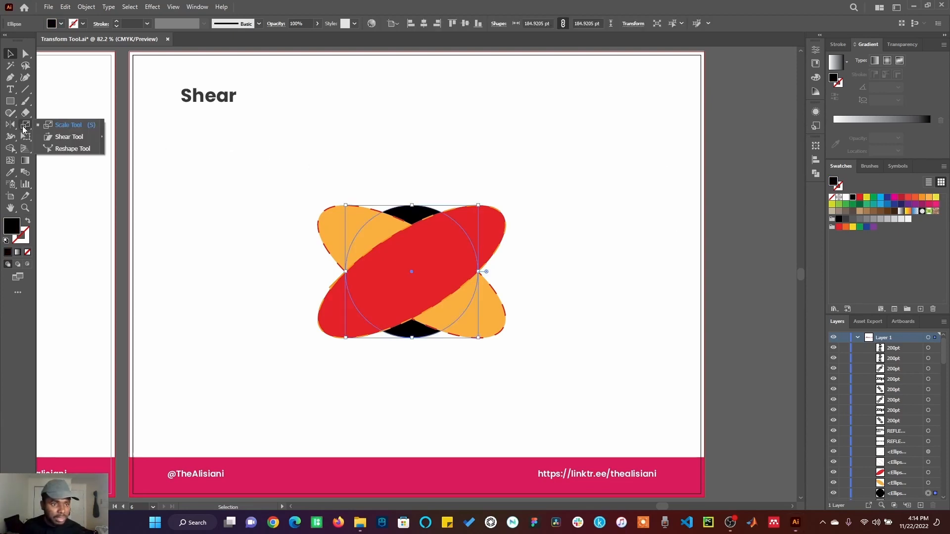
click(65, 138)
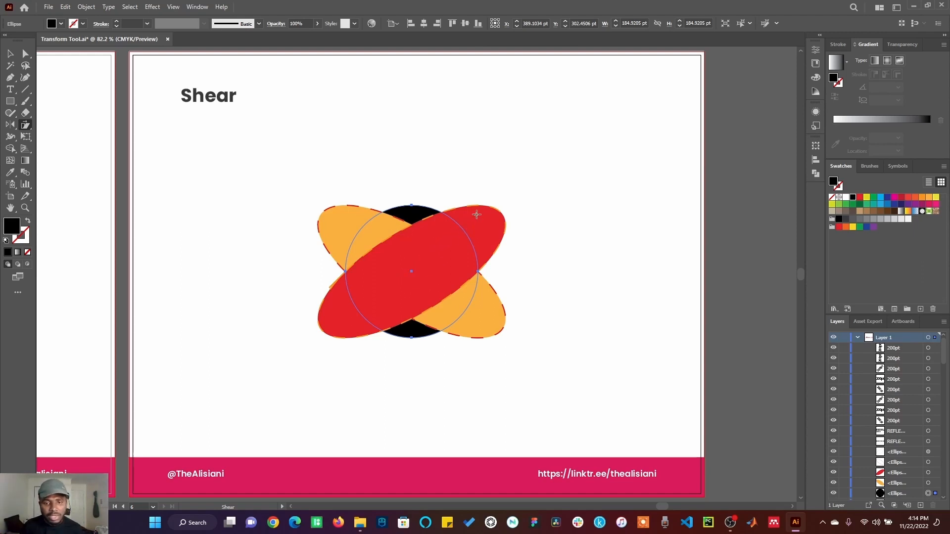
mouse_move(465, 231)
mouse_down()
mouse_move(452, 252)
mouse_move(491, 216)
mouse_move(479, 225)
mouse_up()
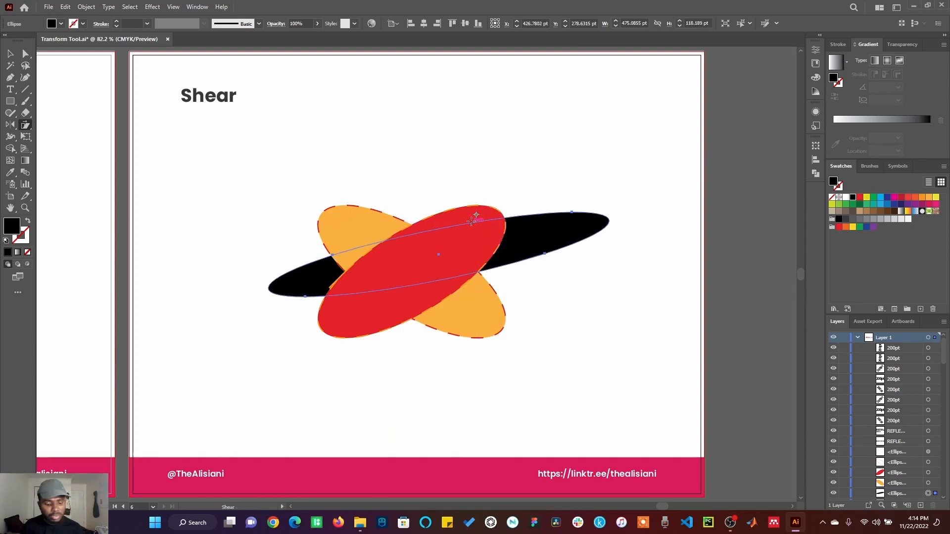
key(ctrl+z)
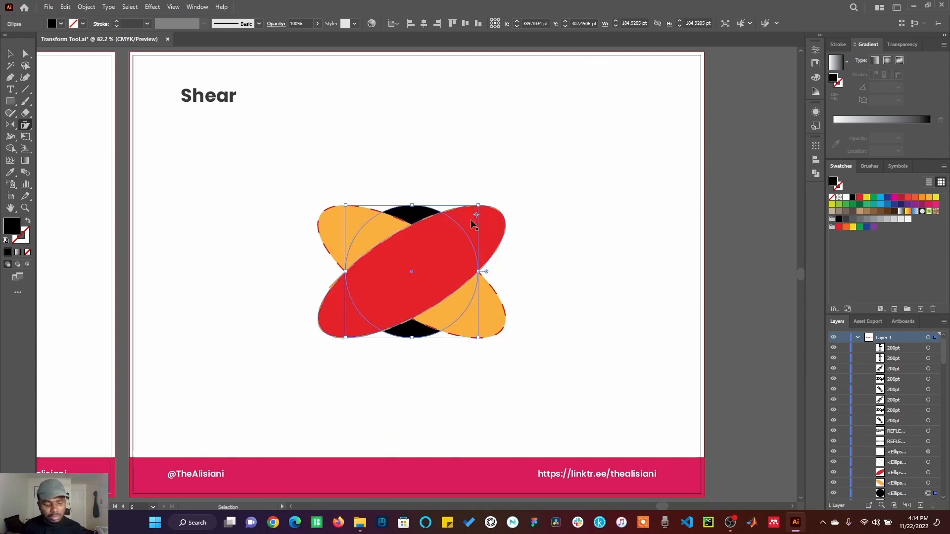
key(ctrl+shift+z)
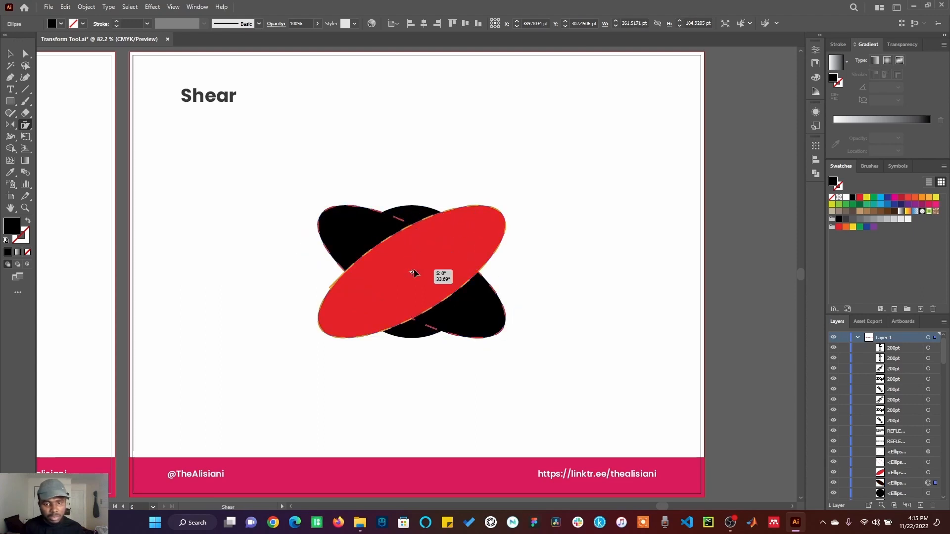
Select the black circle behind the sheared copies and slant it freehand with the Shear tool, roughly along the black copy's diagonal
click(10, 54)
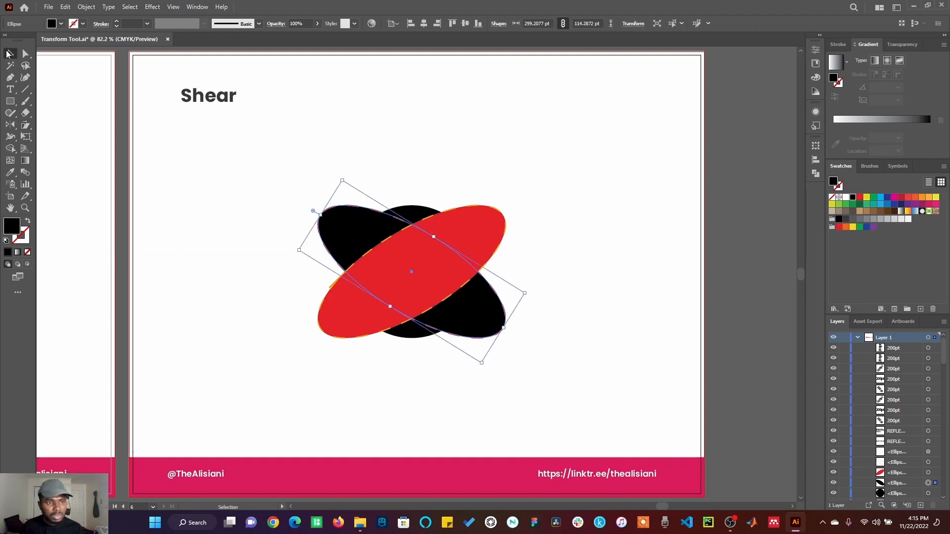
click(417, 216)
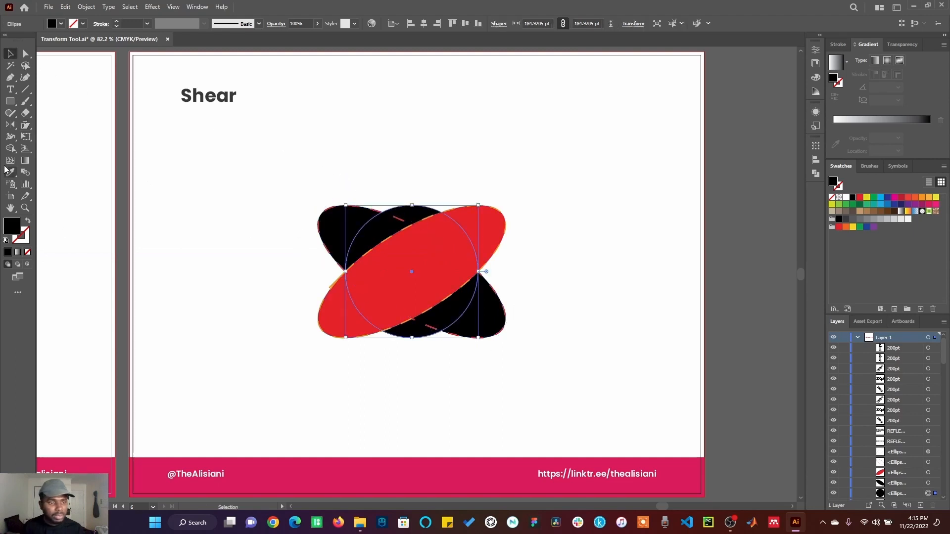
click(25, 125)
drag(477, 272, 443, 273)
drag(443, 273, 443, 271)
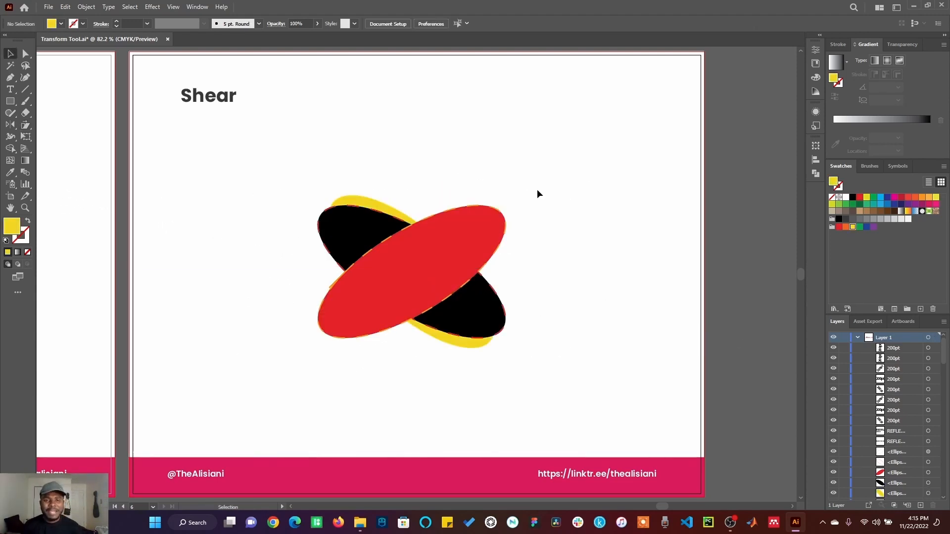